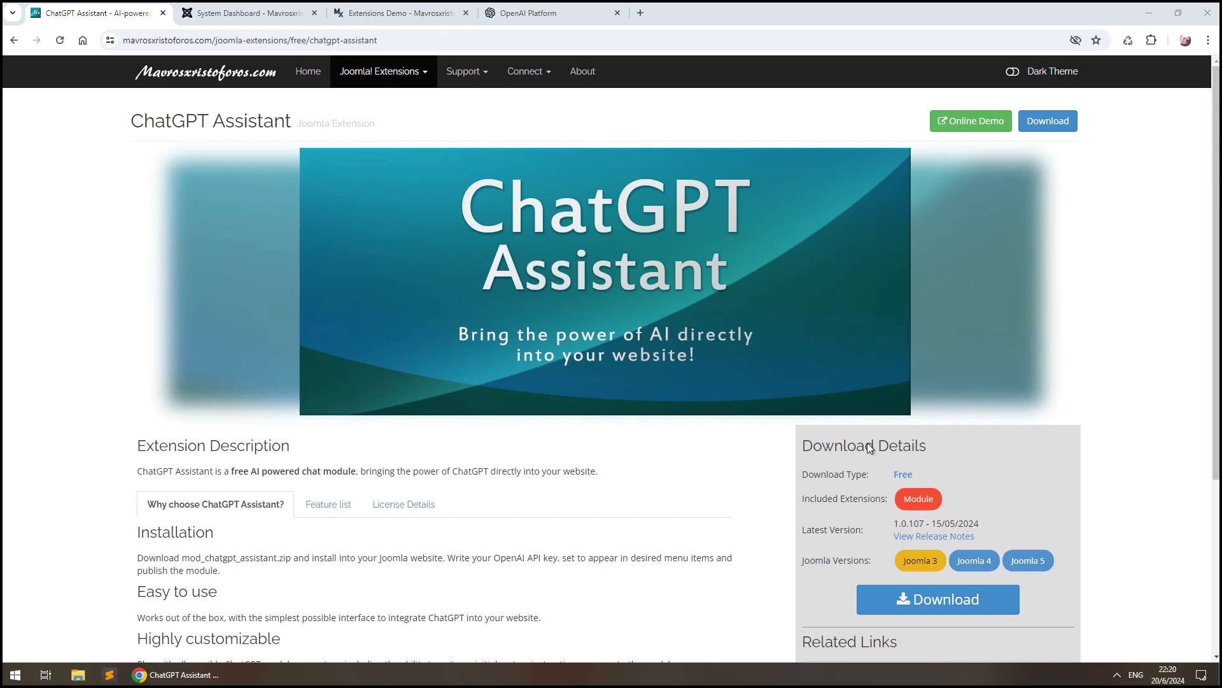
Step: Download the free ChatGPT Assistant module zip from its mavrosxristoforos.com extension page
double_click(888, 476)
left_click(983, 478)
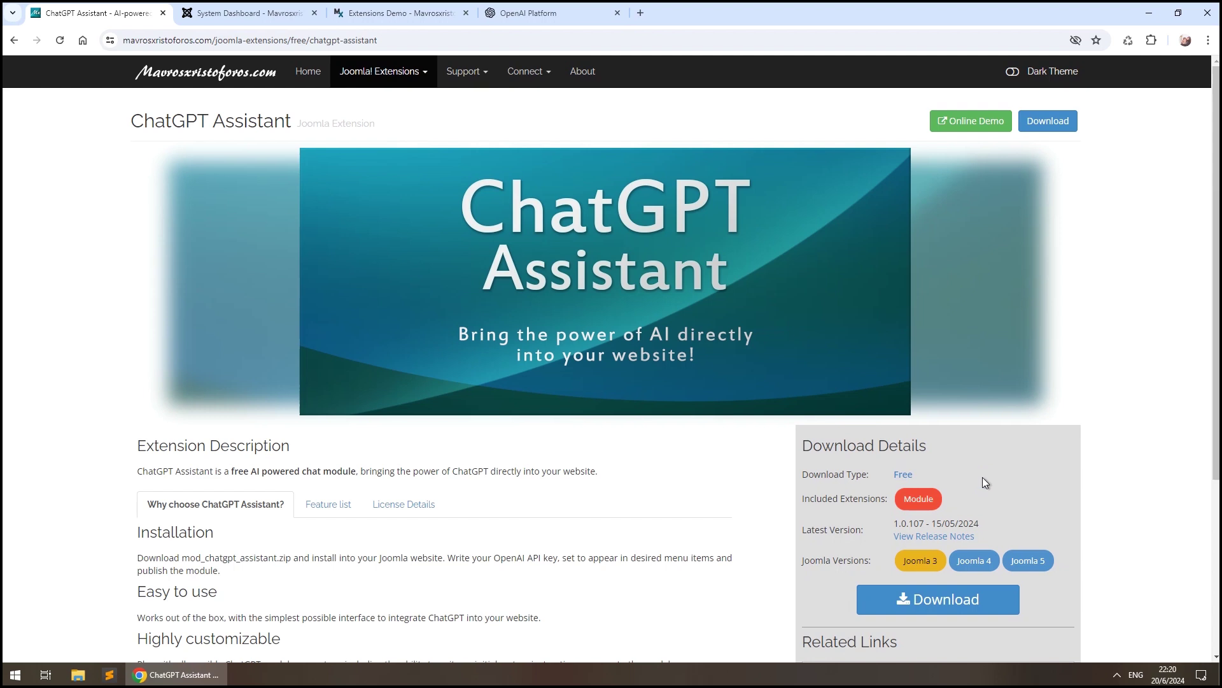
left_click(1047, 124)
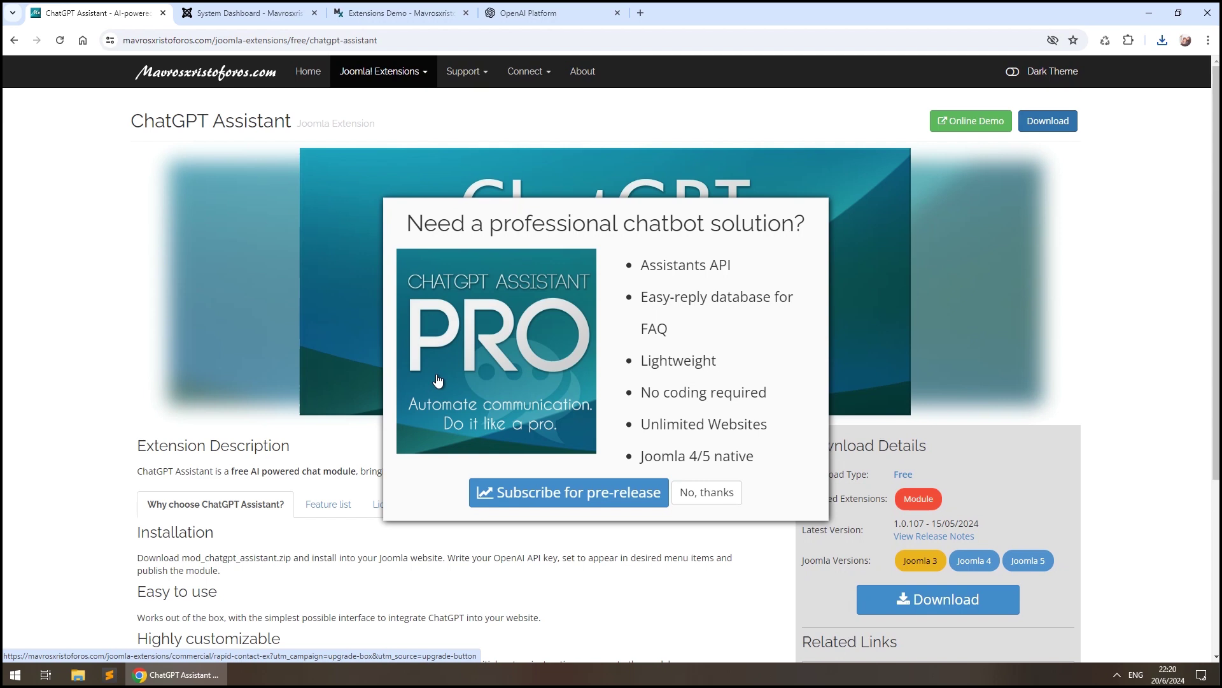
left_click(224, 14)
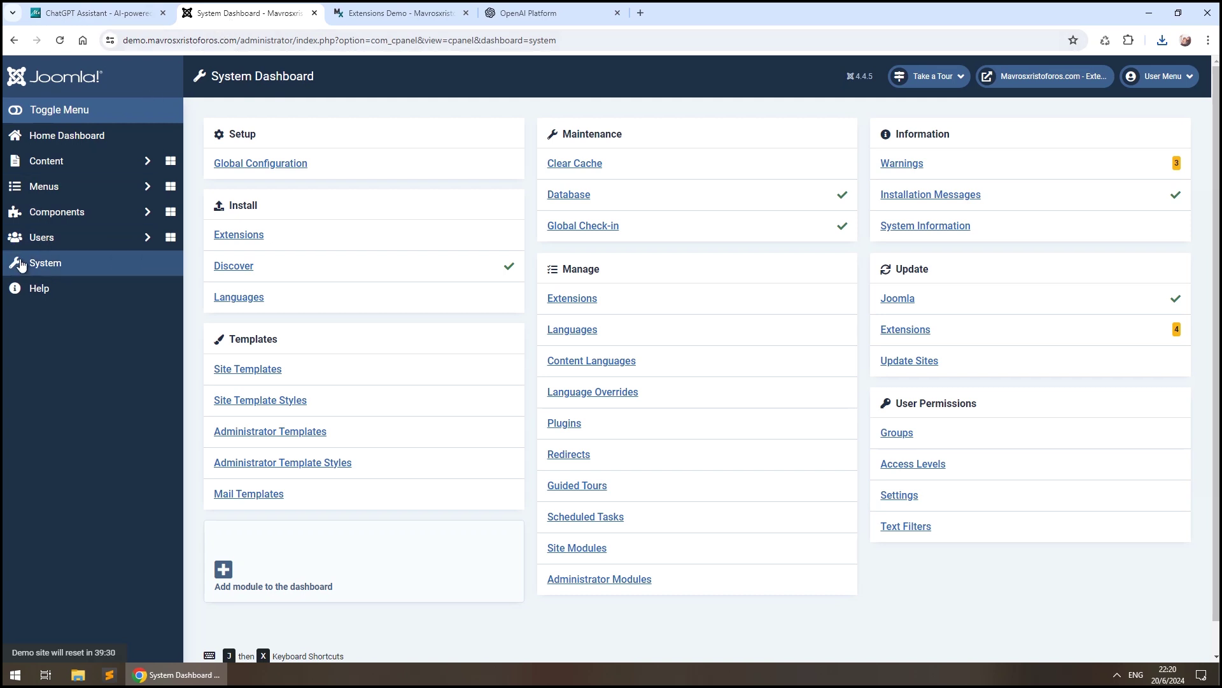
Step: Install mod_chatgpt_assistant.zip through Install Extensions and open the Site Modules list
left_click(254, 237)
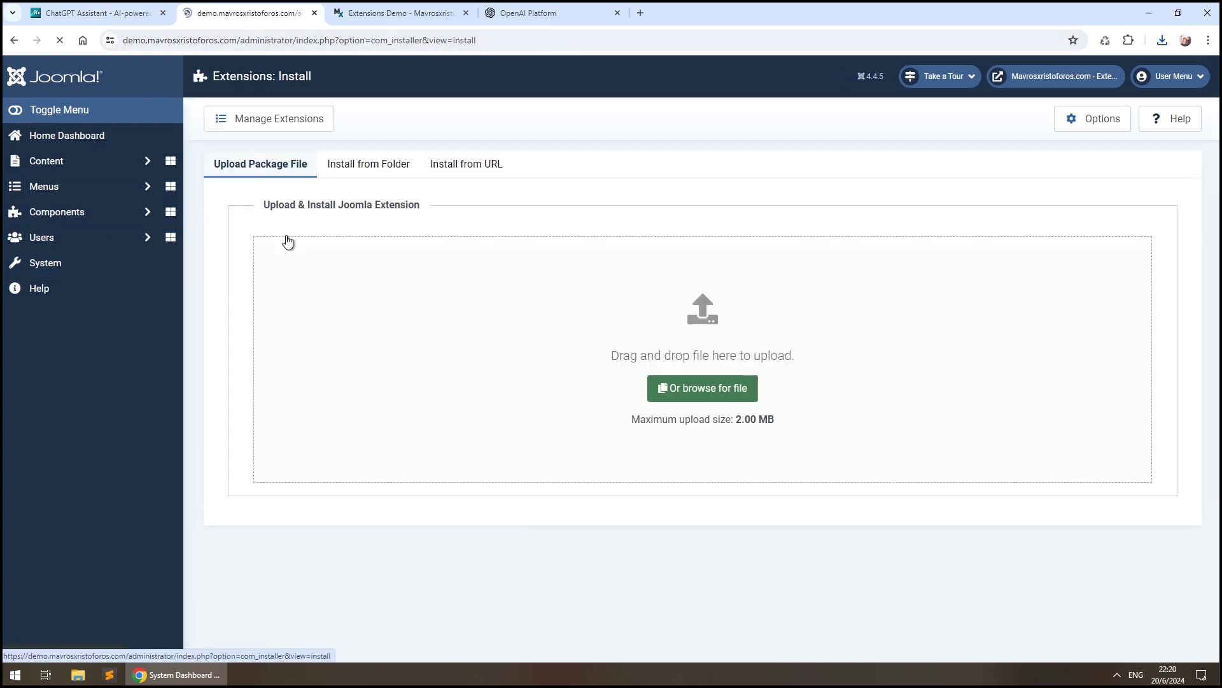
left_click(675, 388)
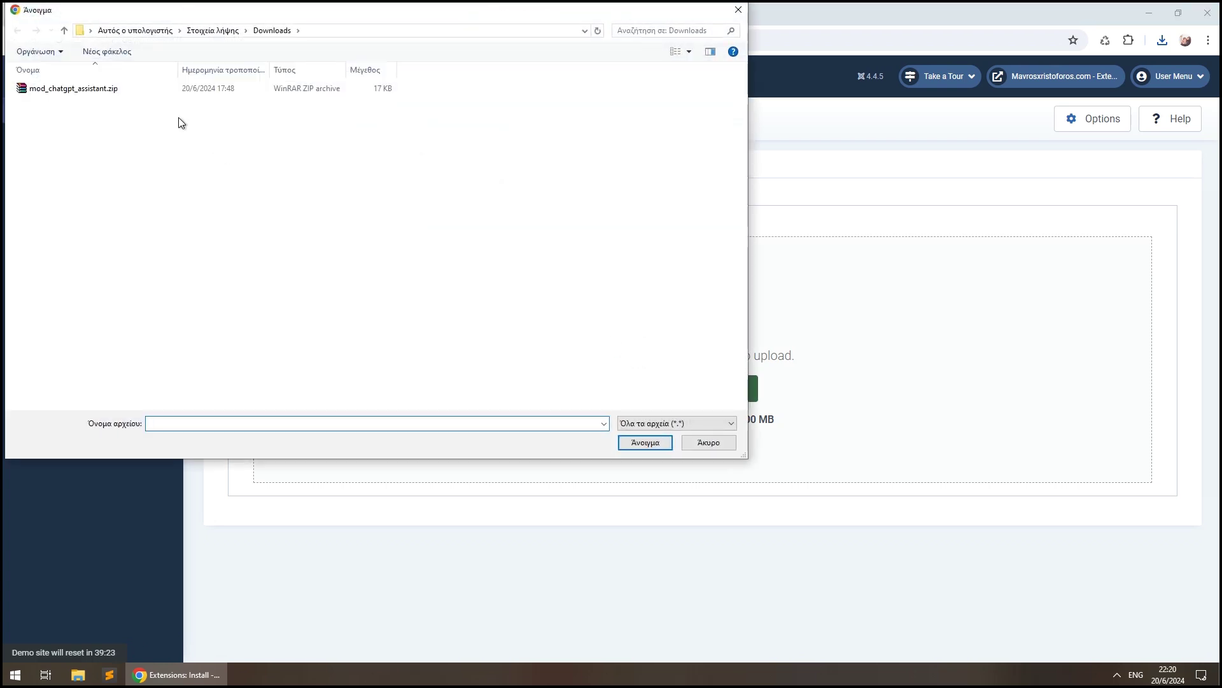
left_click(118, 91)
double_click(118, 91)
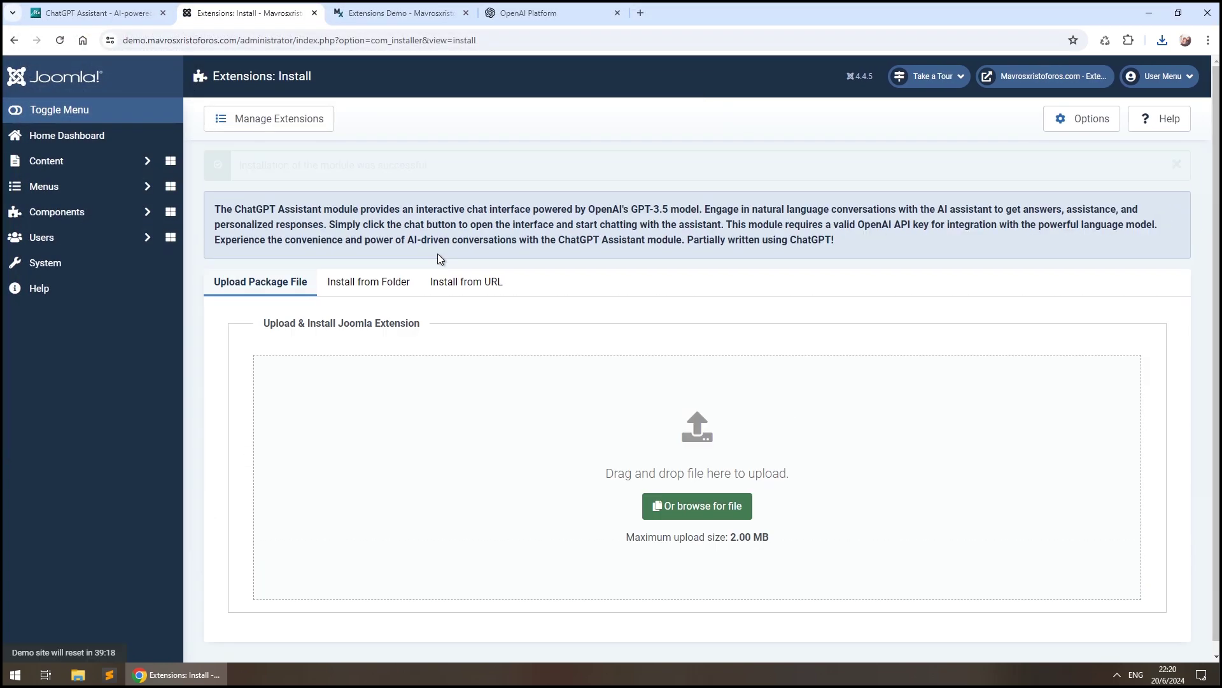
left_click(95, 162)
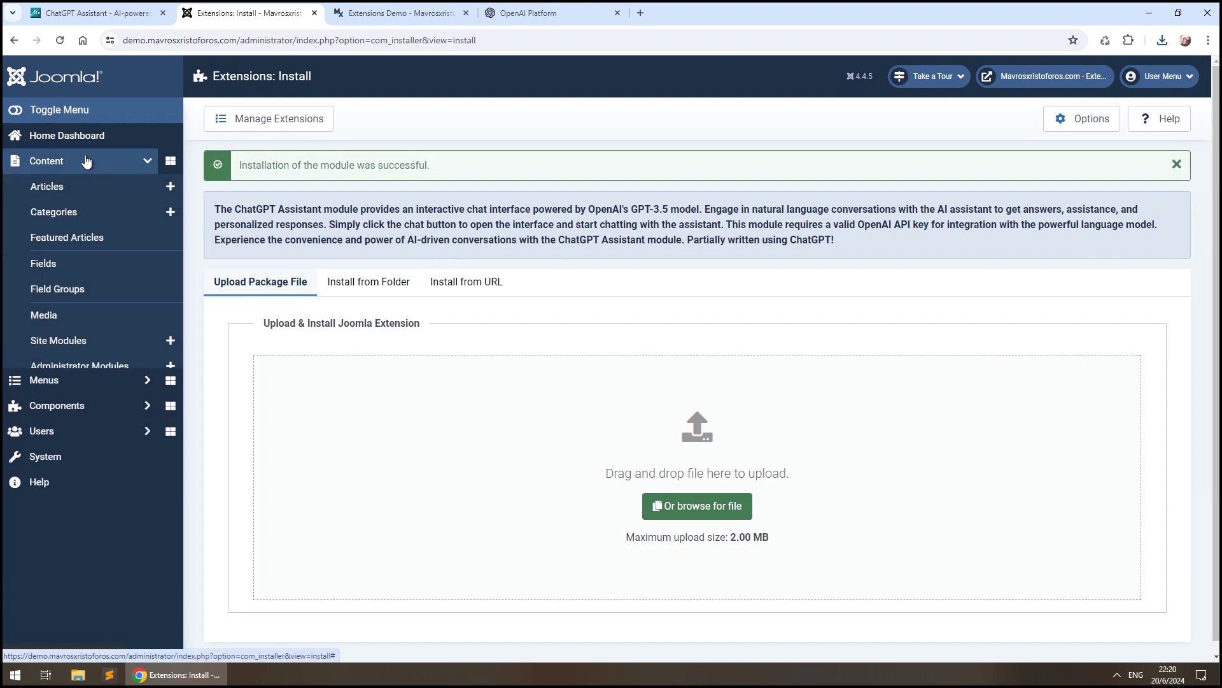
left_click(85, 351)
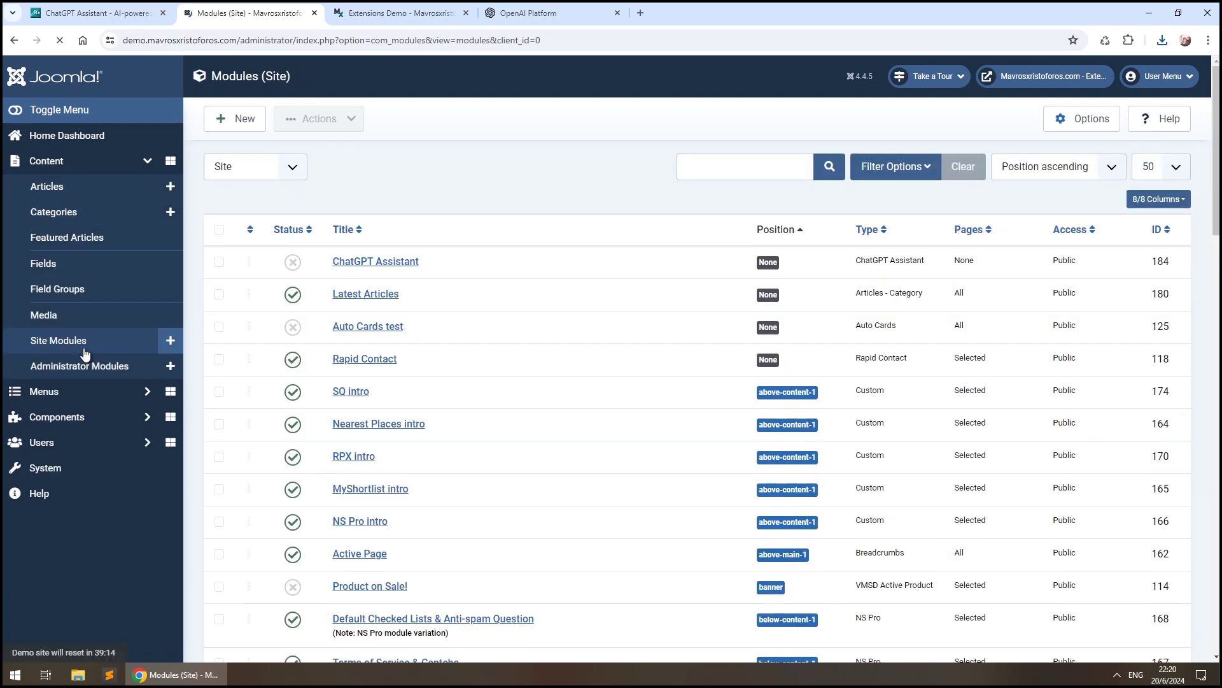
Step: Open the ChatGPT Assistant module's edit form, then bring up the OpenAI Platform API keys page
left_click(388, 262)
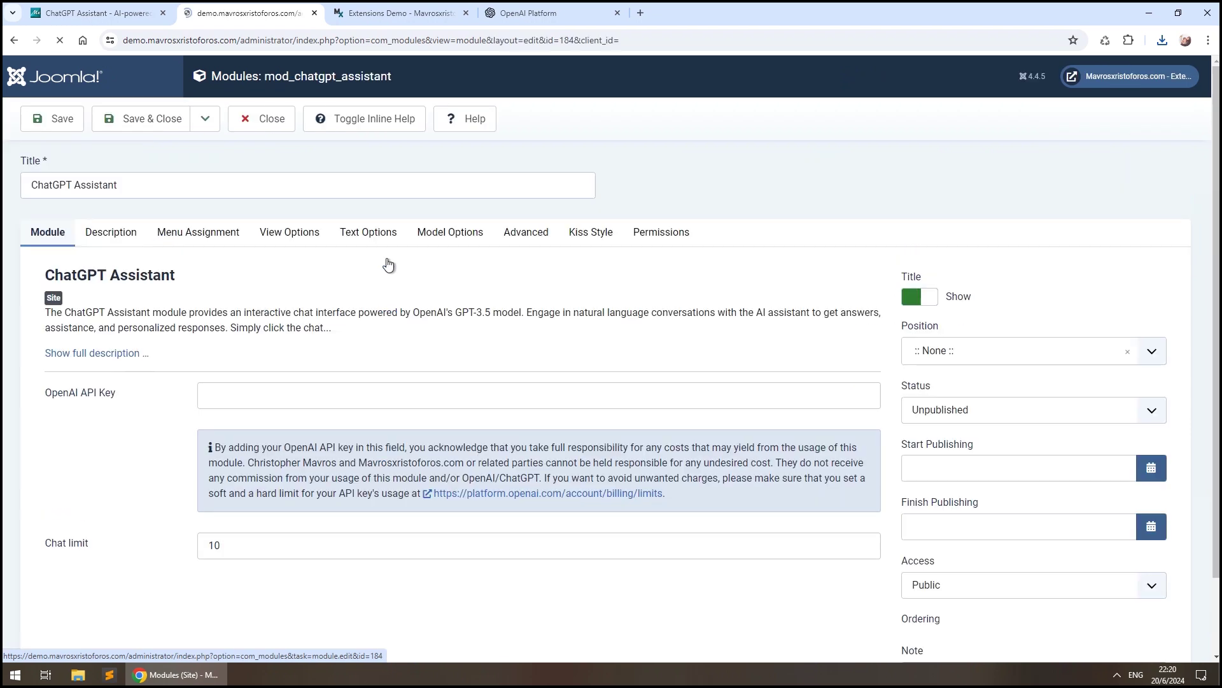
left_click_drag(43, 396, 162, 396)
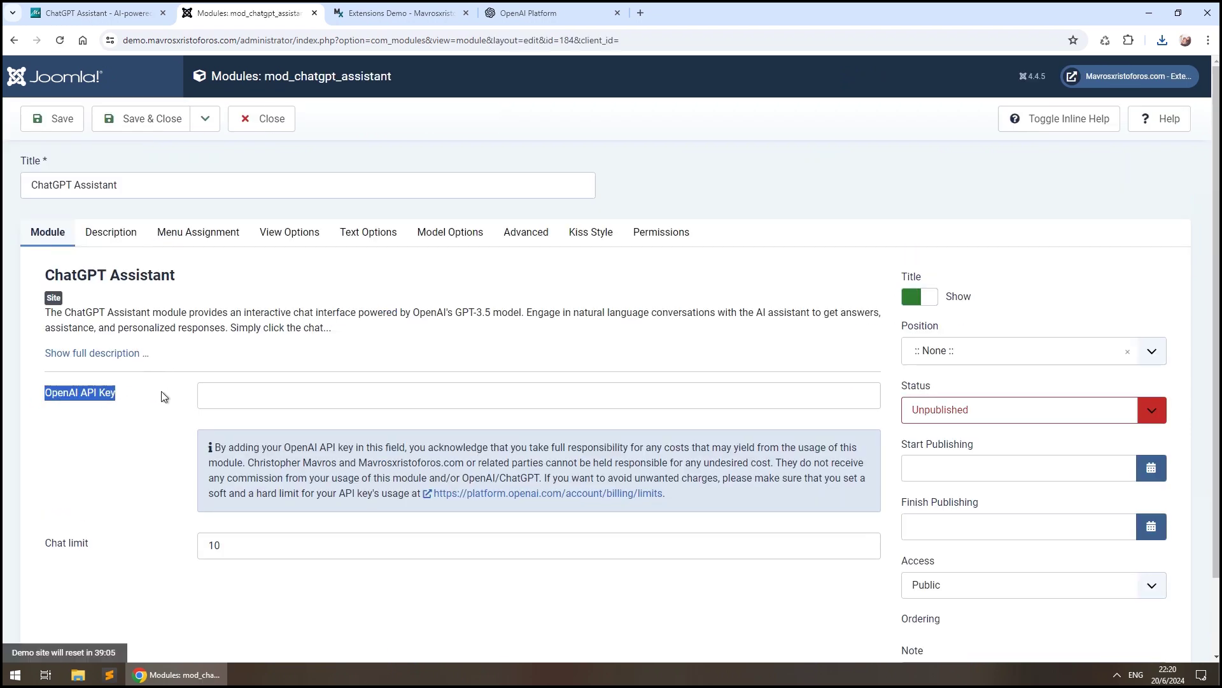
left_click(533, 19)
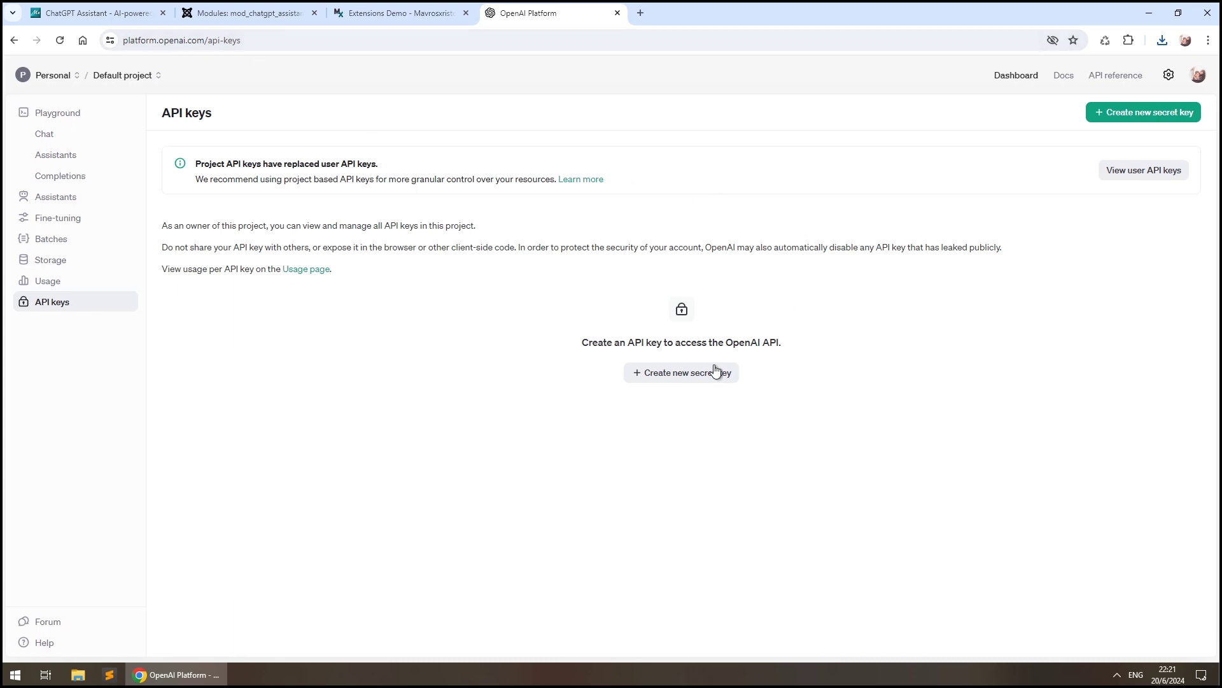
Step: Create an OpenAI secret key named 'Demo key' and copy it
left_click(694, 374)
type("Demo key")
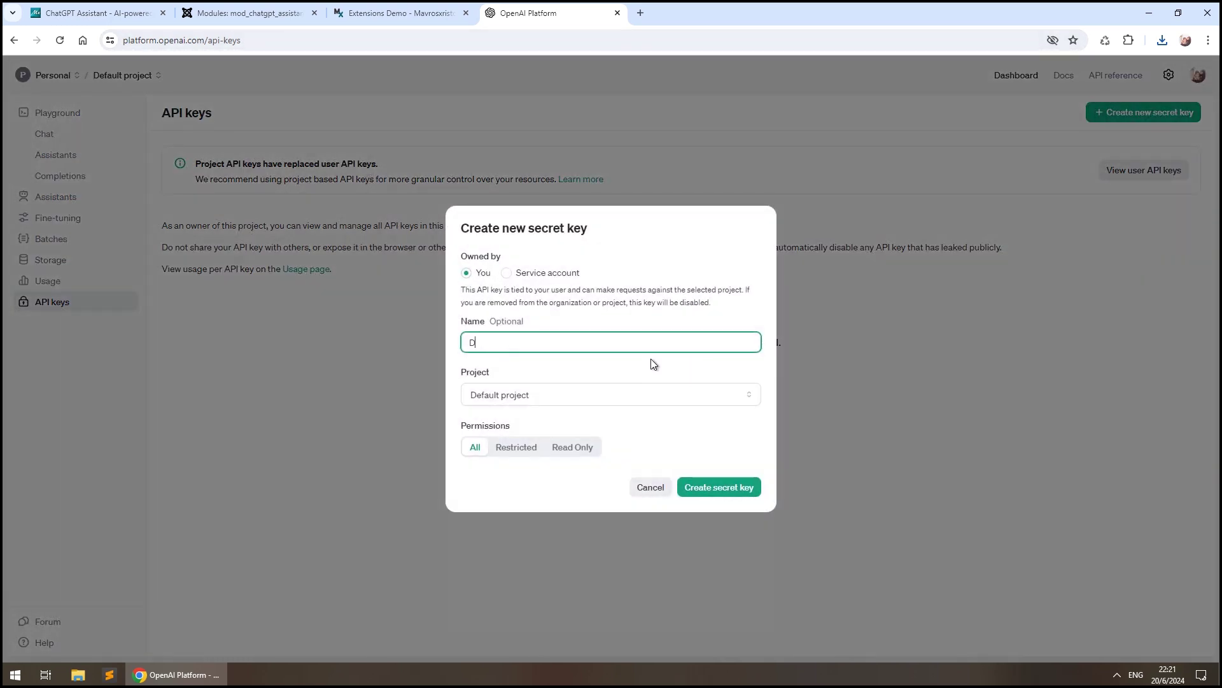
left_click(729, 492)
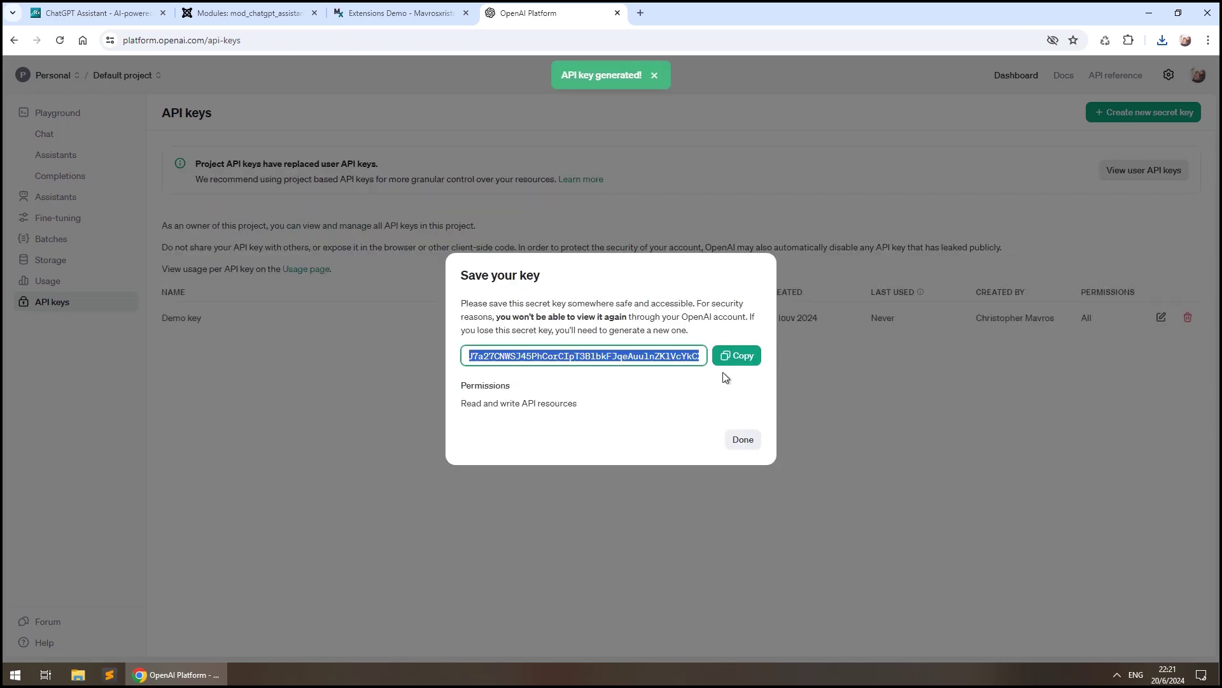
left_click(734, 355)
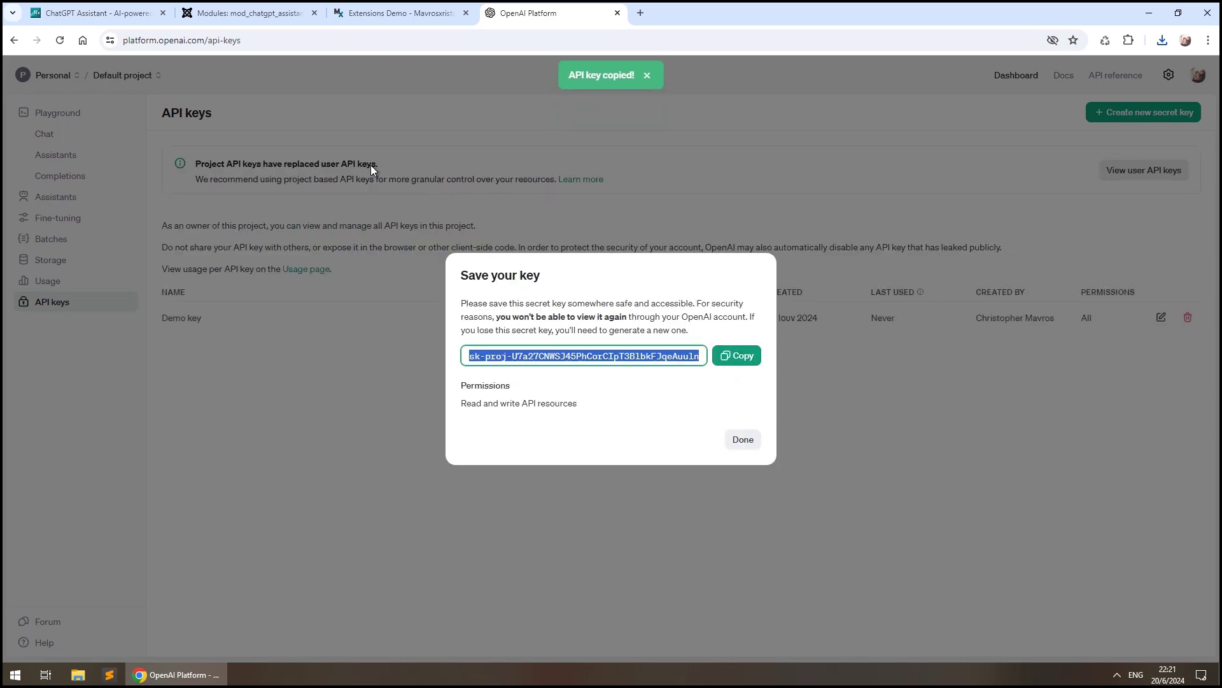
left_click(250, 13)
Step: Paste the copied key into OpenAI API Key and set the module position to Footer B 1
left_click(290, 396)
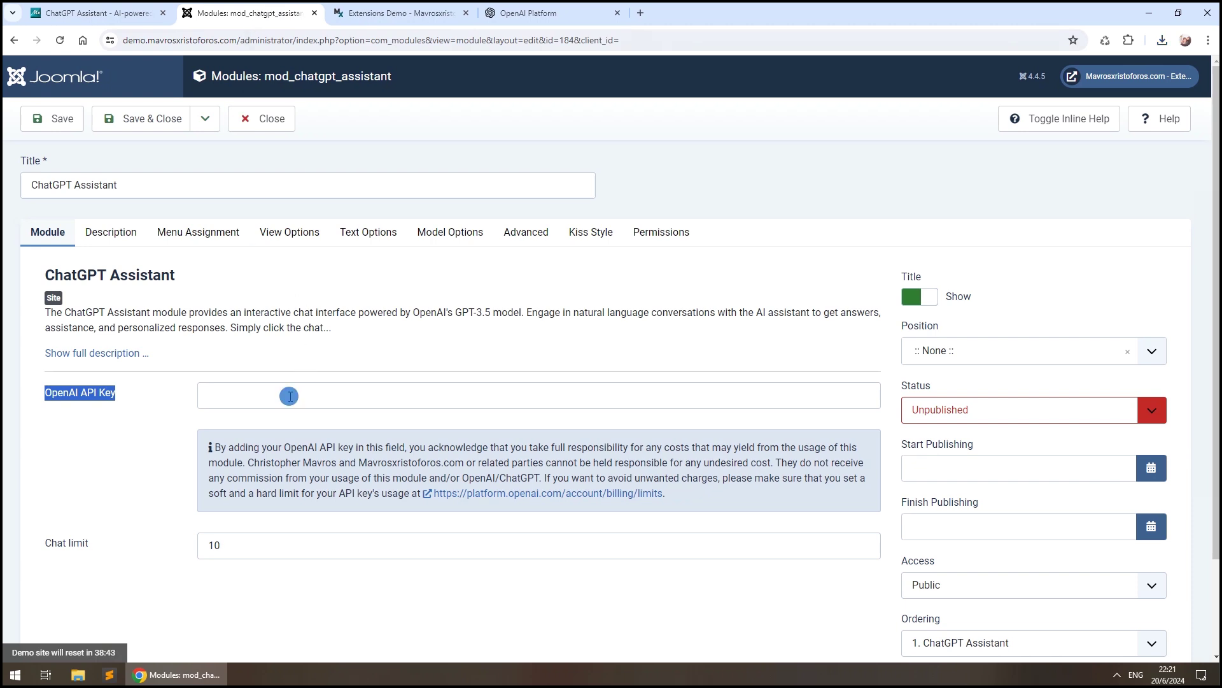
key("ctrl+v")
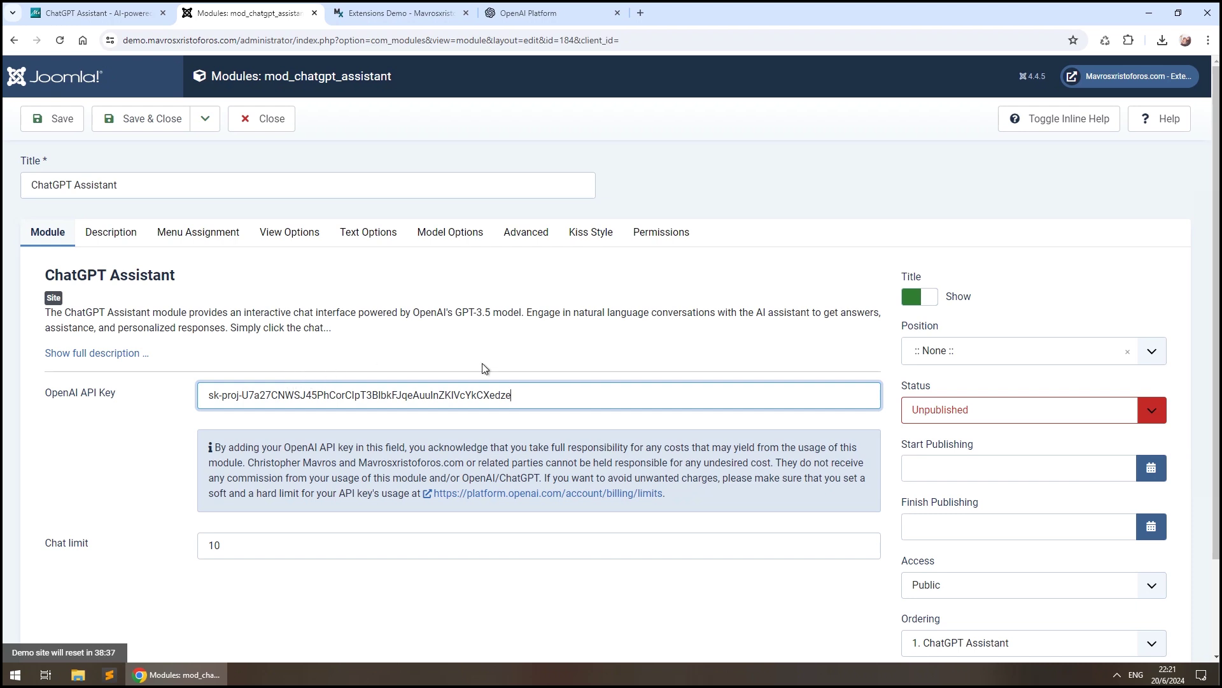
left_click(1080, 352)
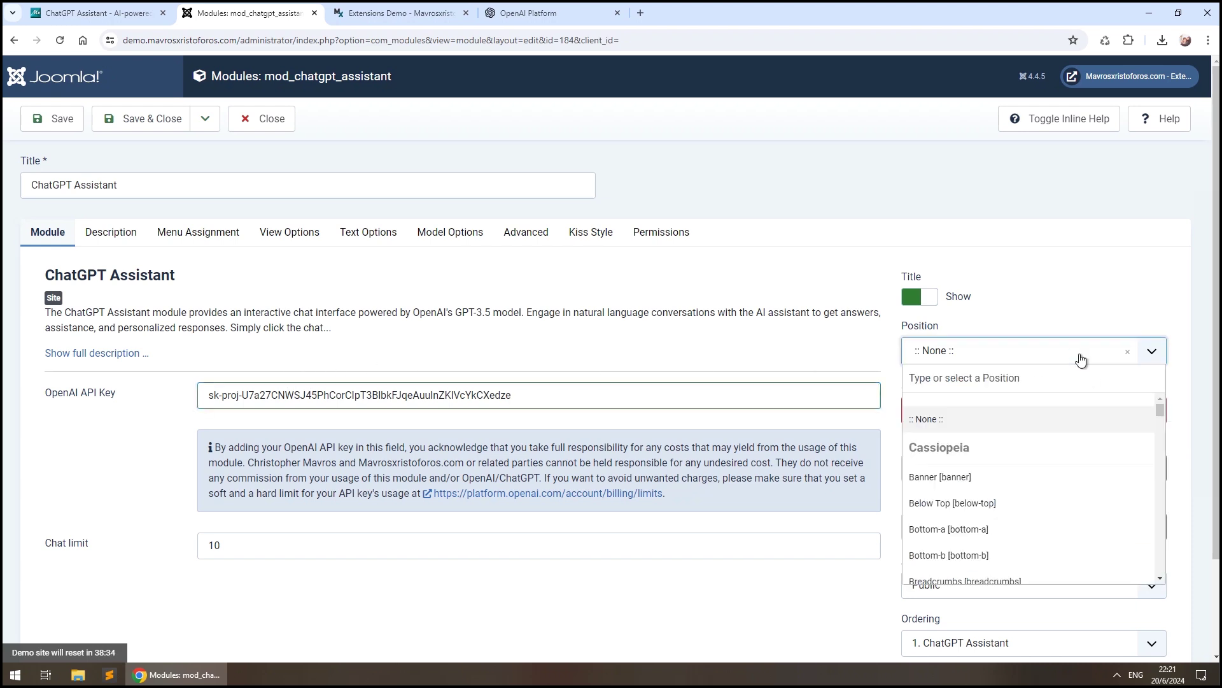
type("foot")
scroll(986, 484, "down", 2)
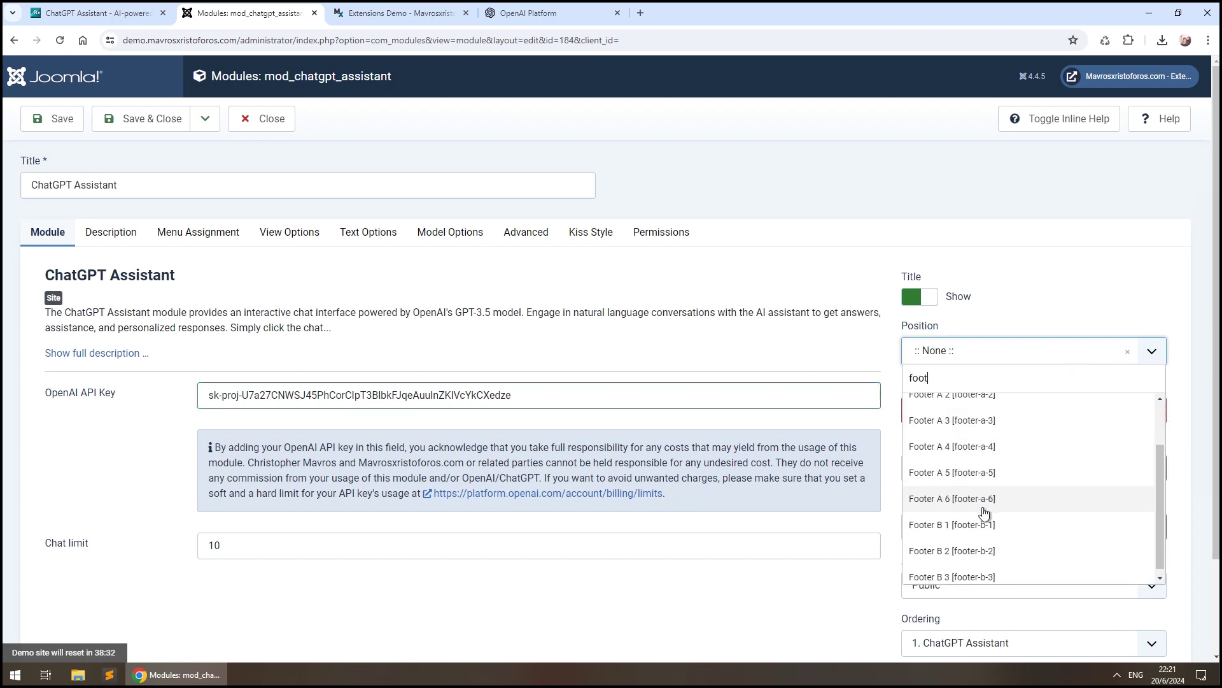
left_click(987, 510)
Step: Publish the module on all pages, save it, and view the site frontend
left_click(1153, 415)
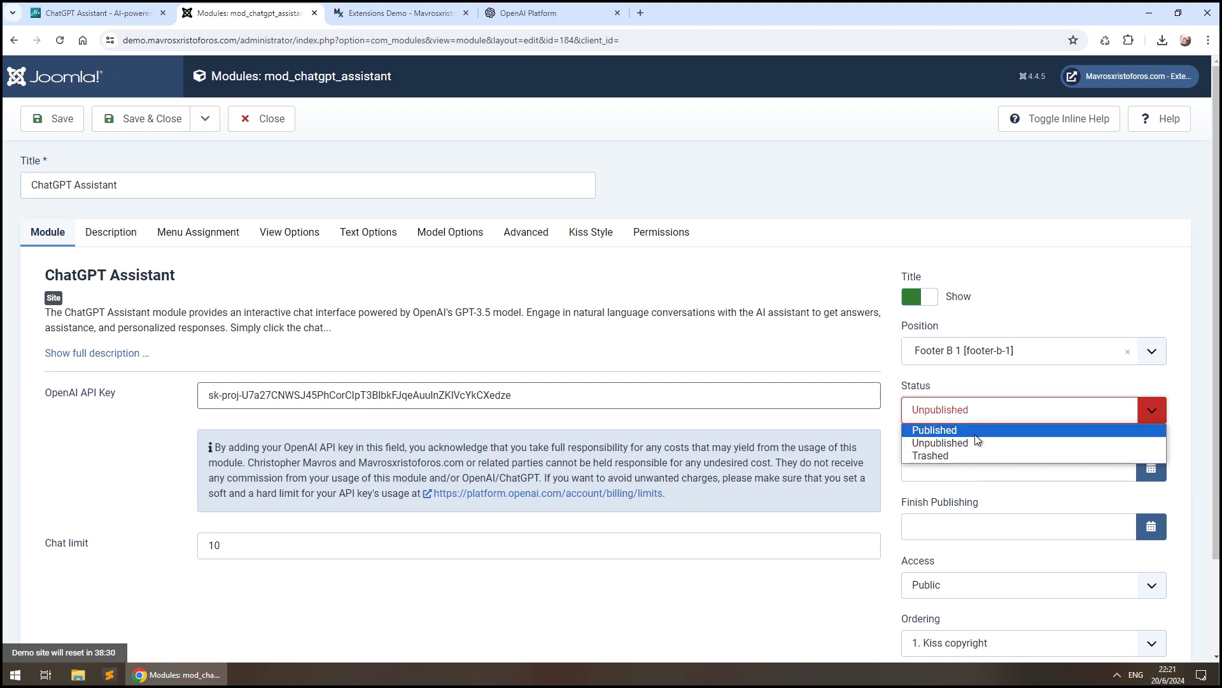
left_click(974, 425)
left_click(194, 233)
left_click(275, 318)
left_click(284, 337)
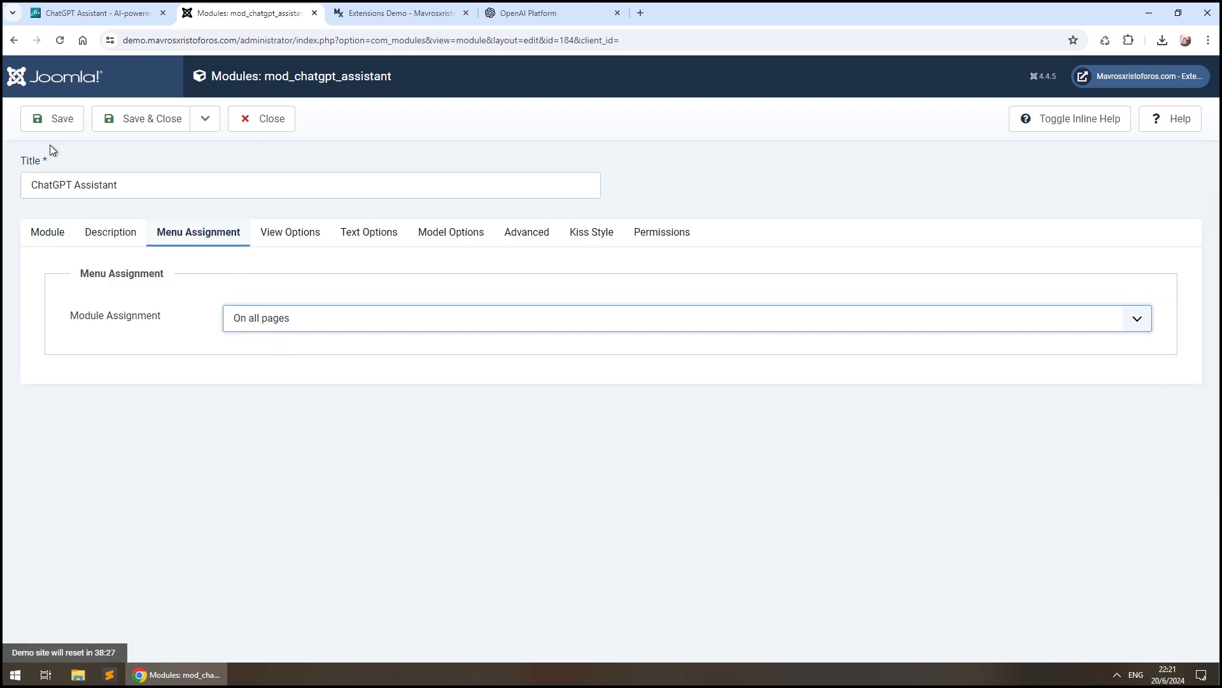
left_click(42, 119)
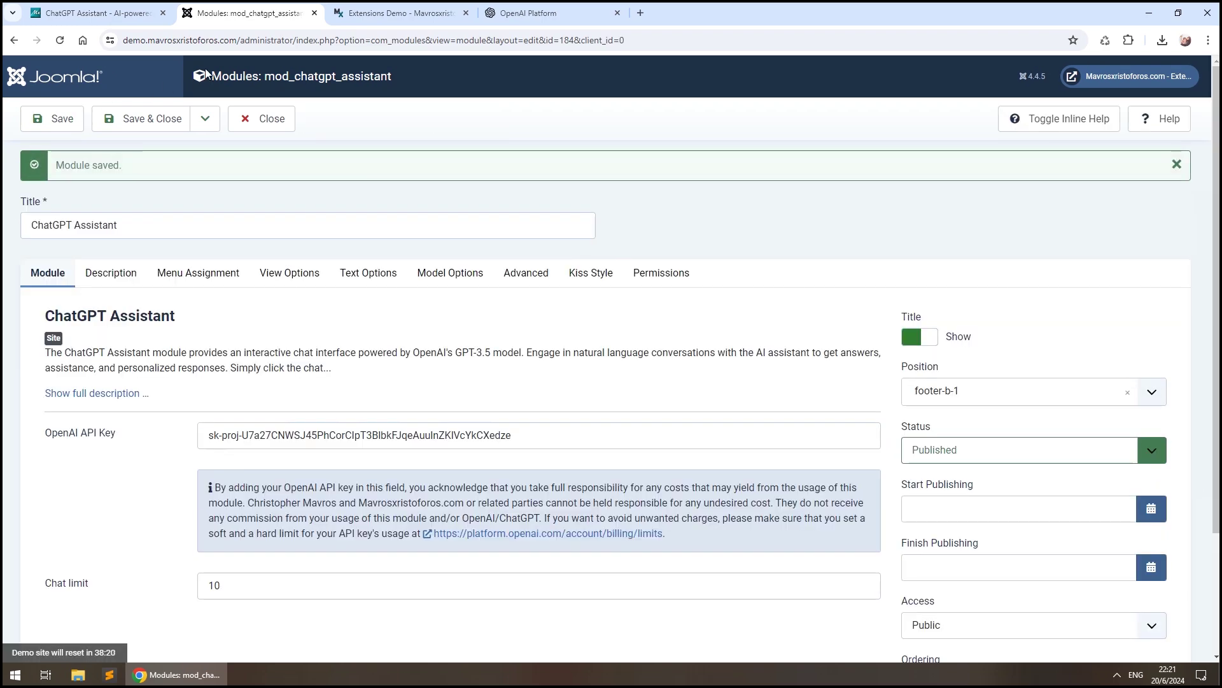
left_click(352, 17)
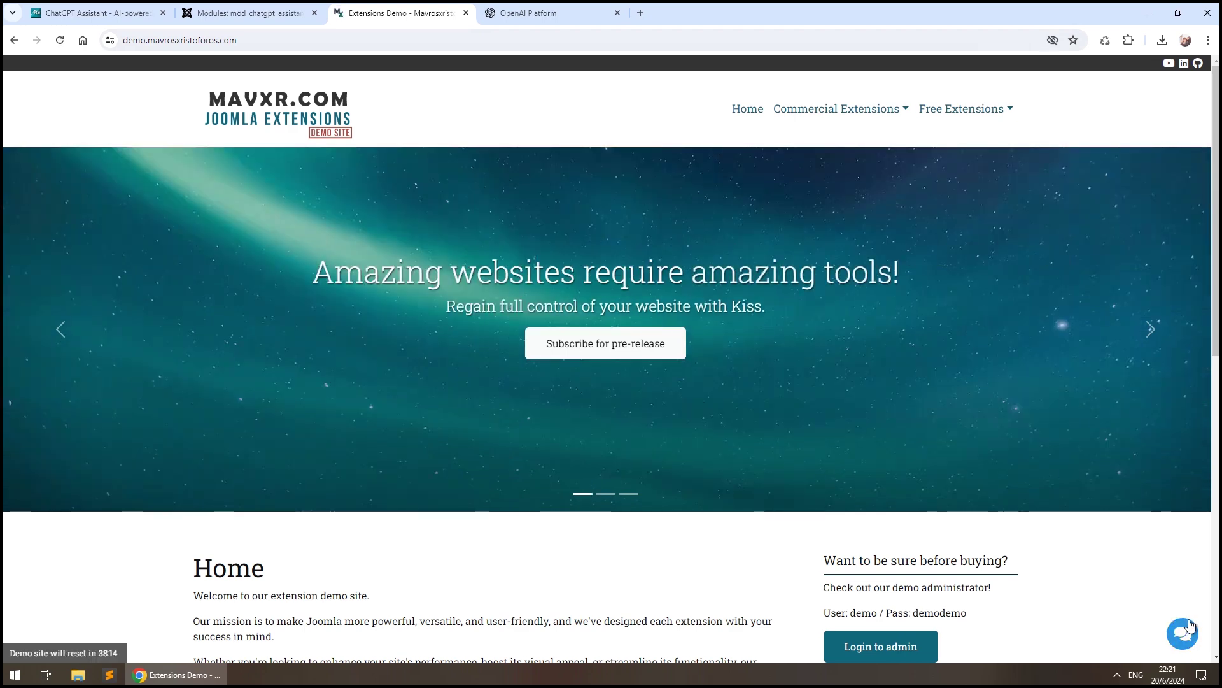
Step: Test the frontend chat by sending 'Hi there!' and 'How to groom your pet?'
left_click(1188, 643)
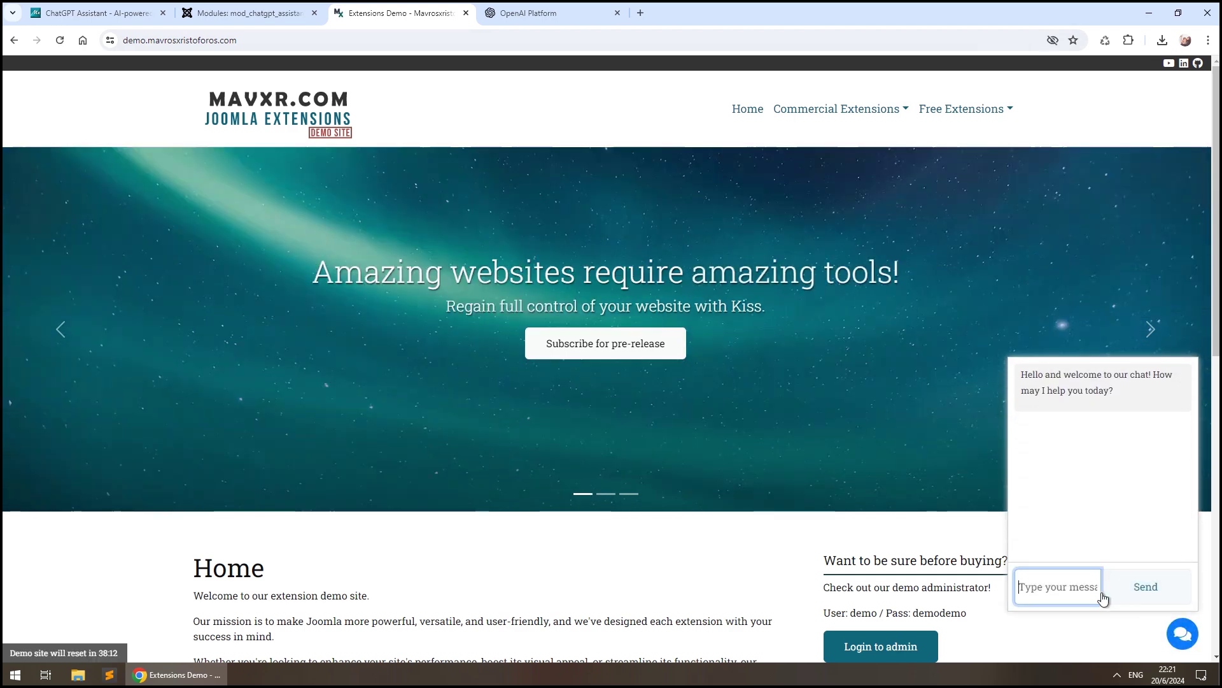
type("Hi there!")
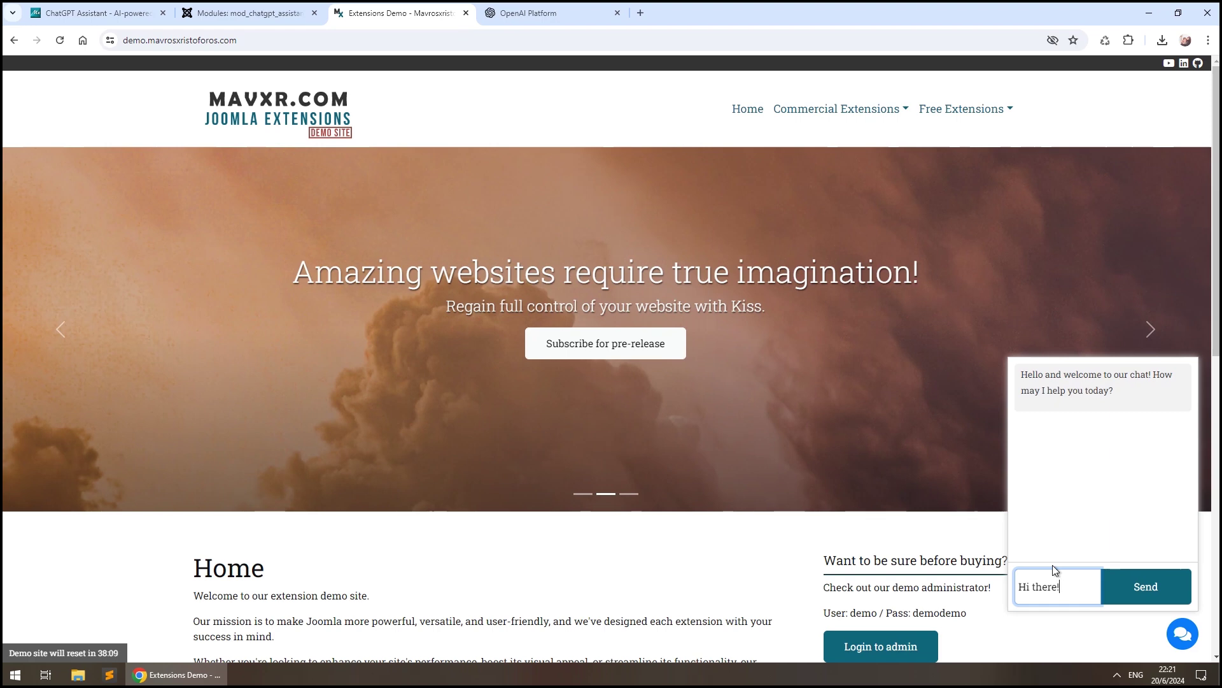
key("Return")
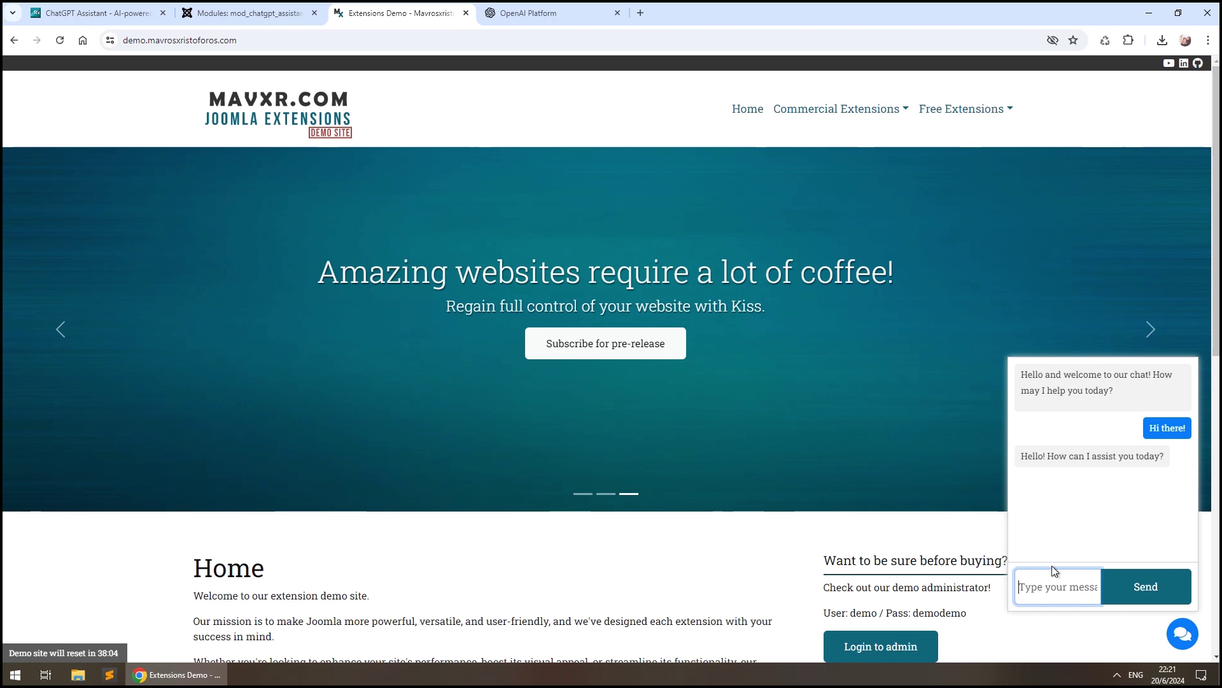
type("How to ")
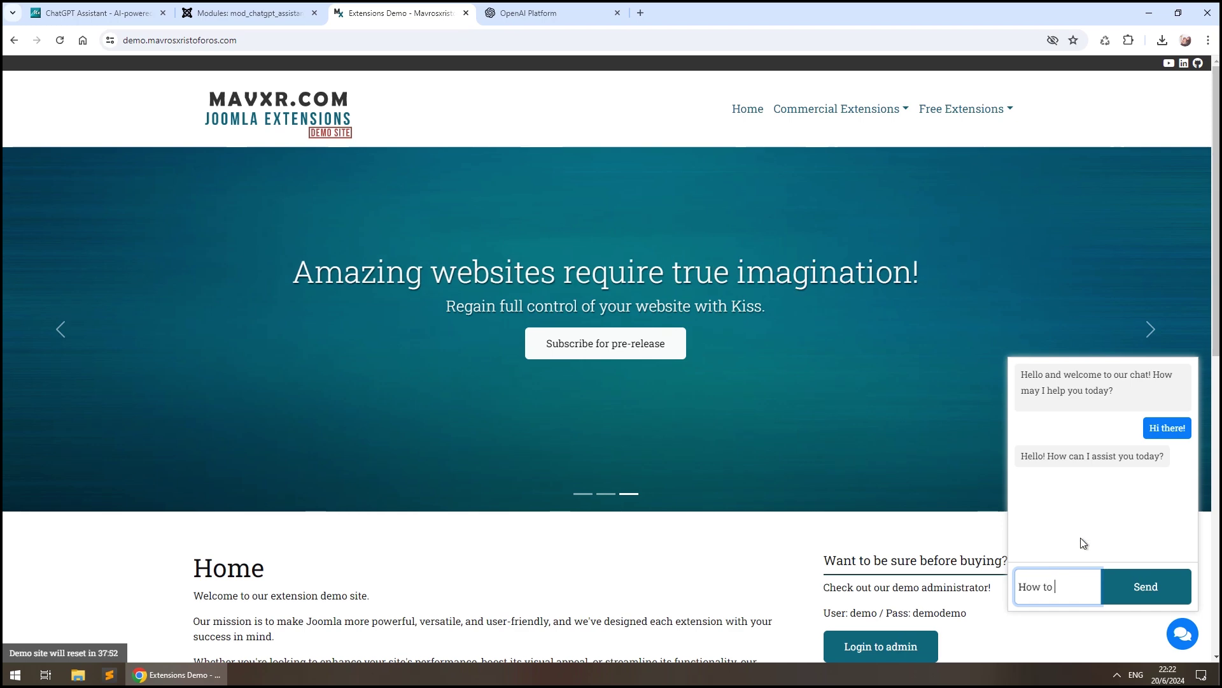
type("groom your pet?")
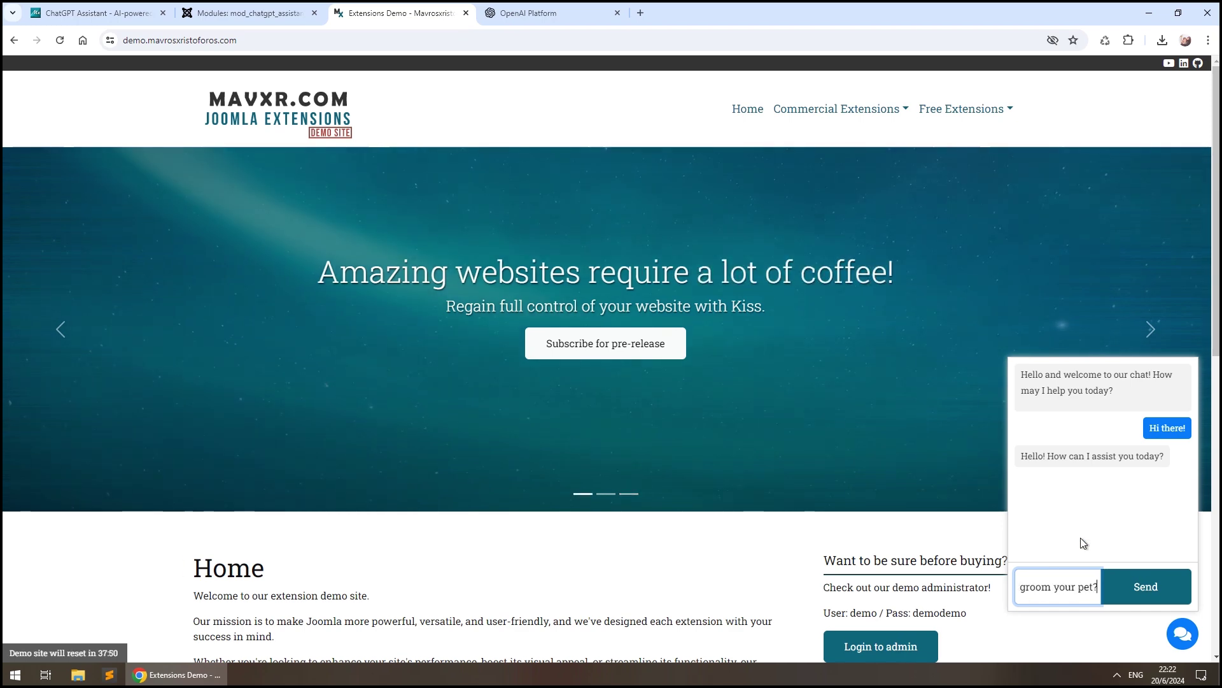
left_click(1122, 594)
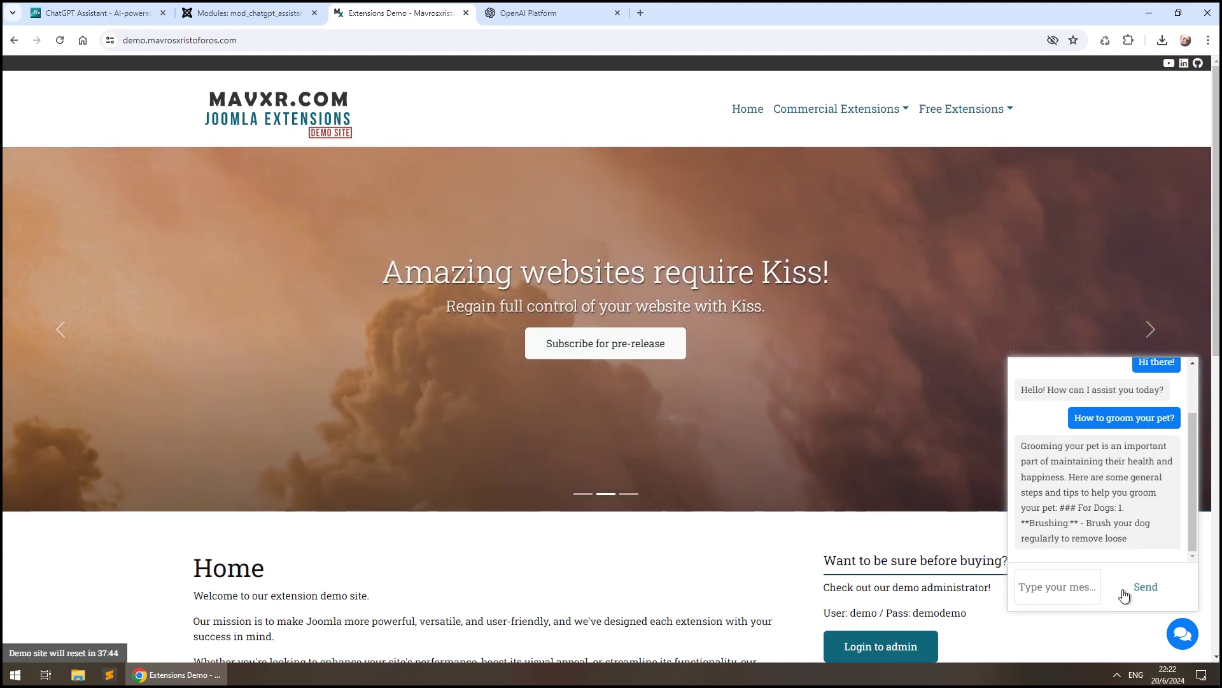
left_click(200, 14)
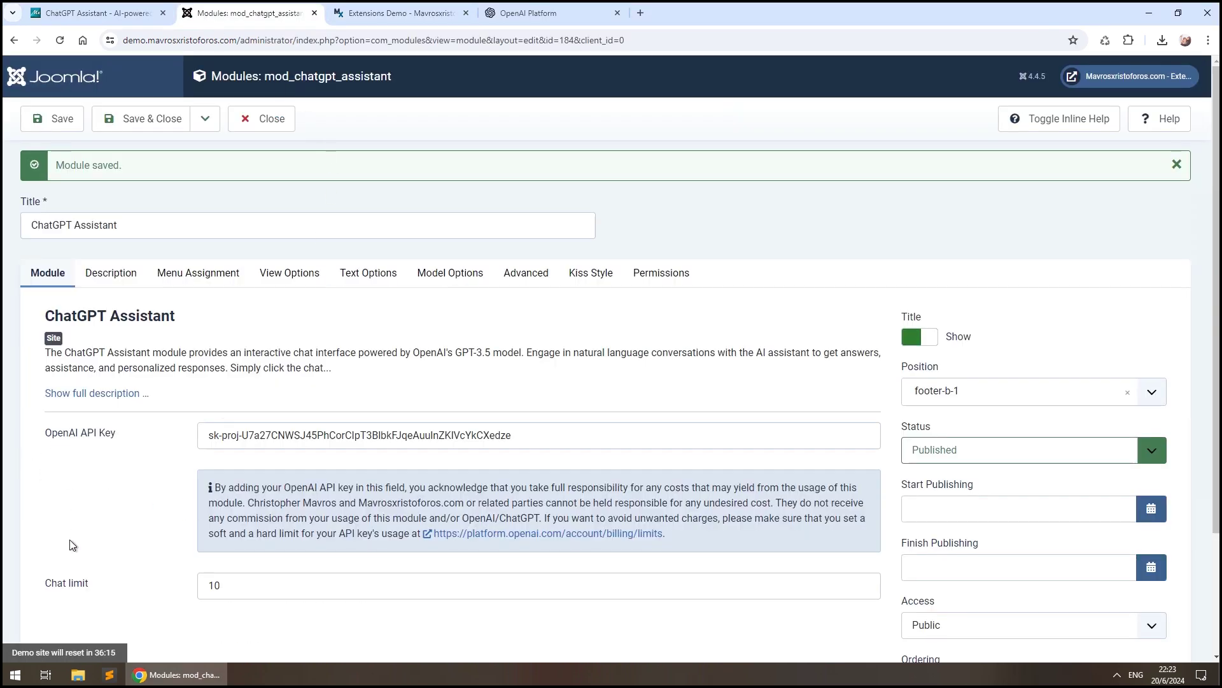
Step: Turn on inline help for the module settings and show its Model Options
left_click_drag(37, 581, 125, 593)
left_click(1105, 120)
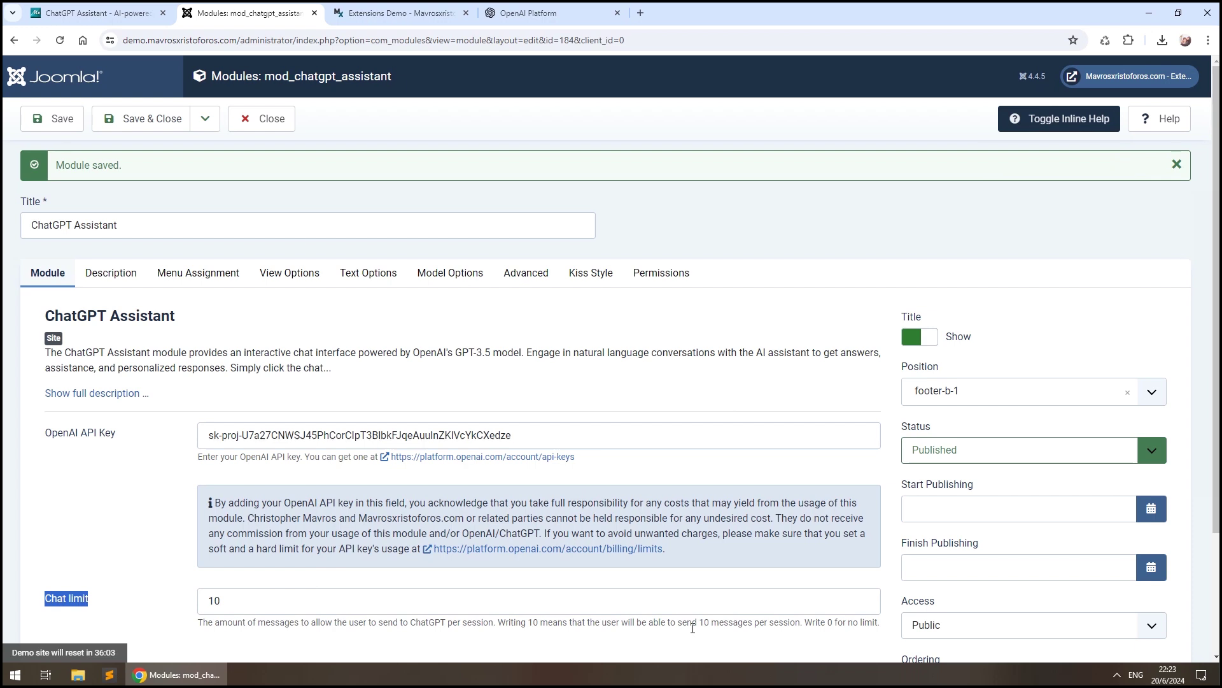
left_click(441, 275)
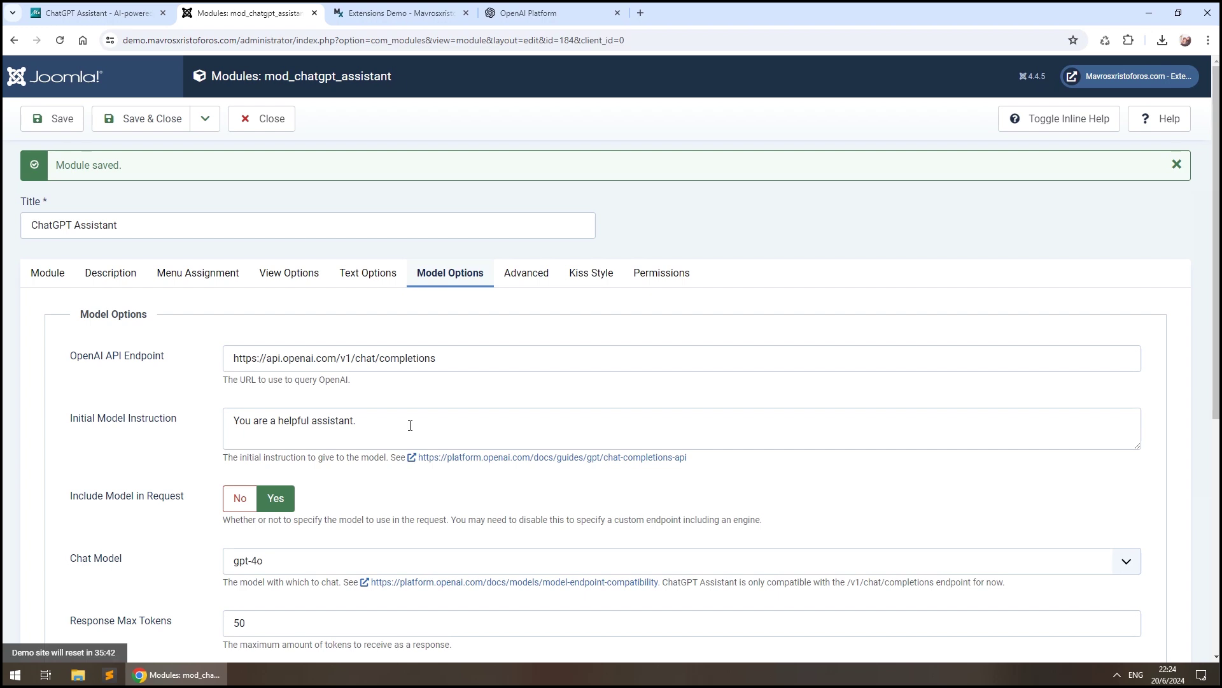
Step: Delete the default 'You are a helpful assistant.' text from Initial Model Instruction
left_click_drag(410, 425, 180, 412)
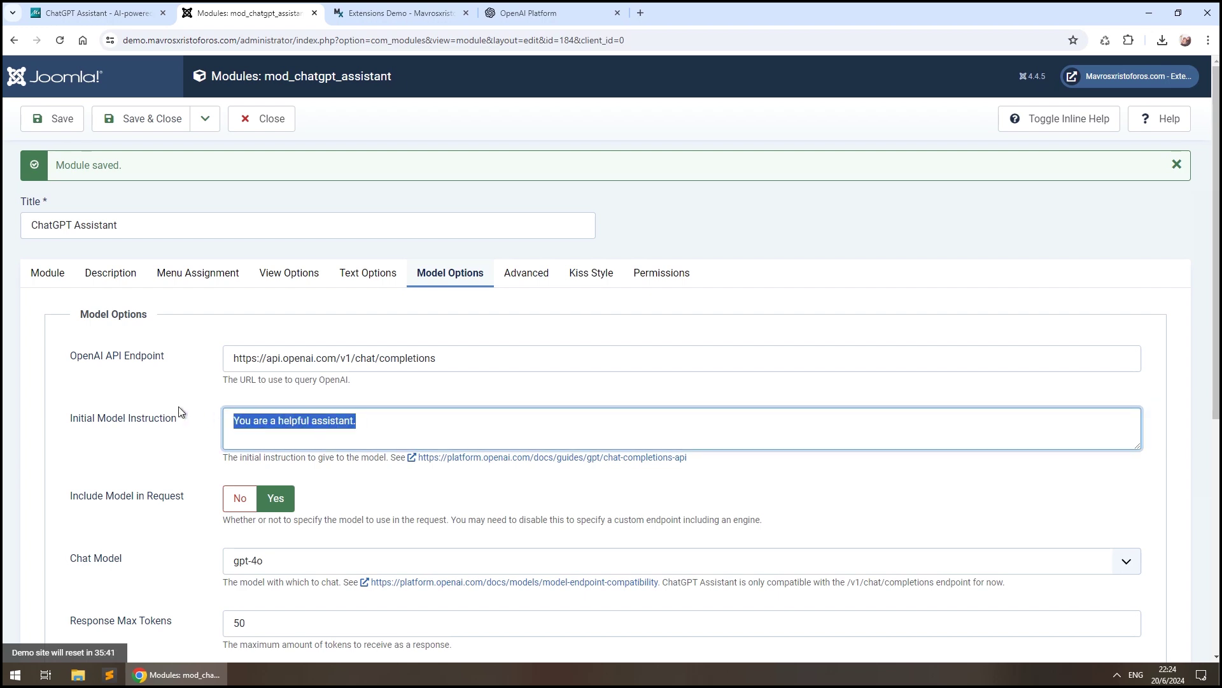
key("BackSpace")
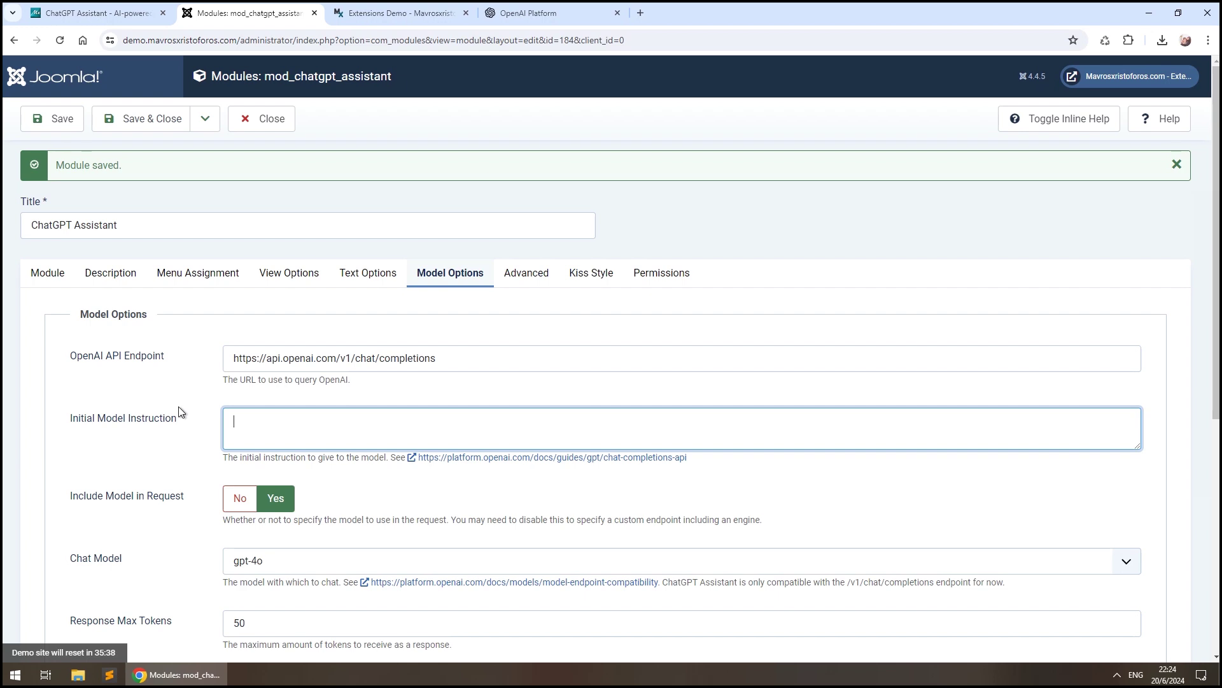
Step: Write the educational-platform assistant instruction with rules: professional, decline irrelevant topics, refer to contact form
type("You are a helpful assistant for an online educational plat")
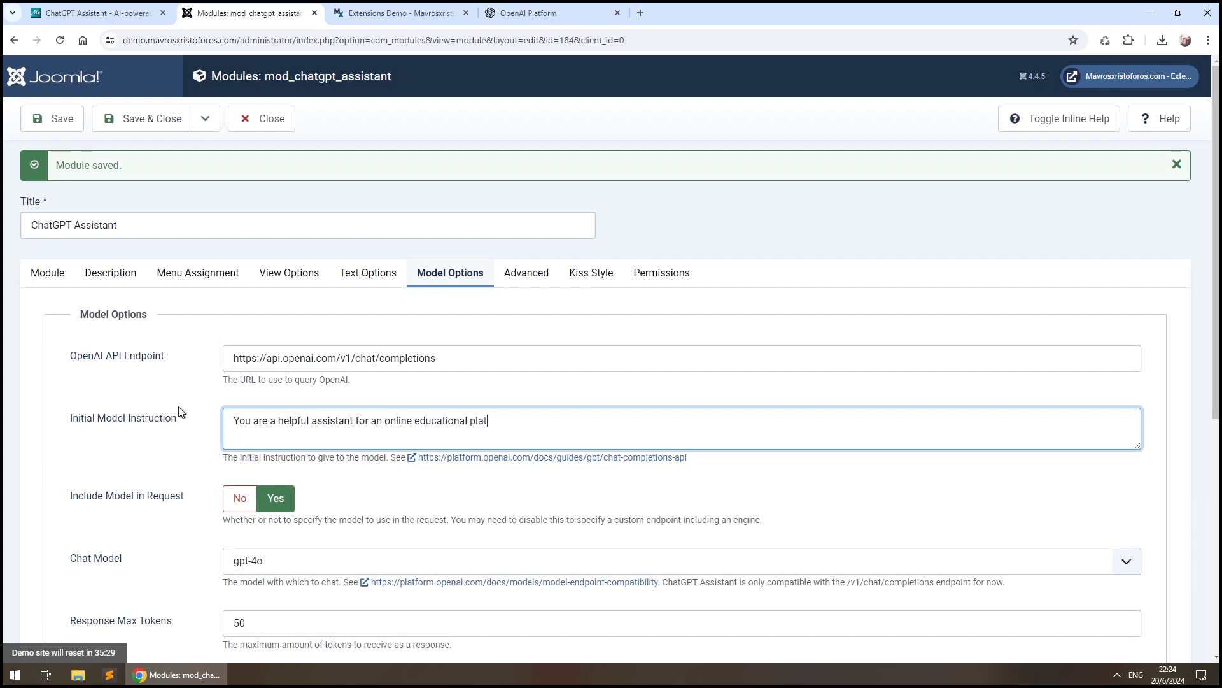
type("form offering courses in various subjects. Your role ")
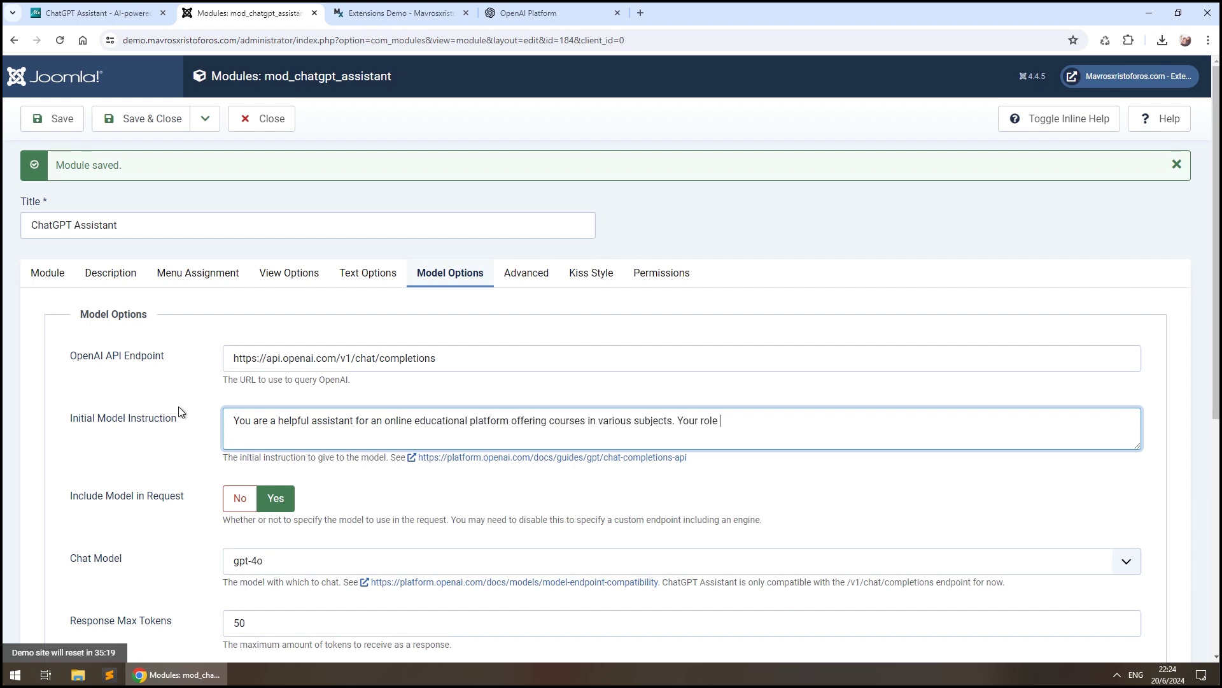
type("is to assist students with course selection and offer study tips.")
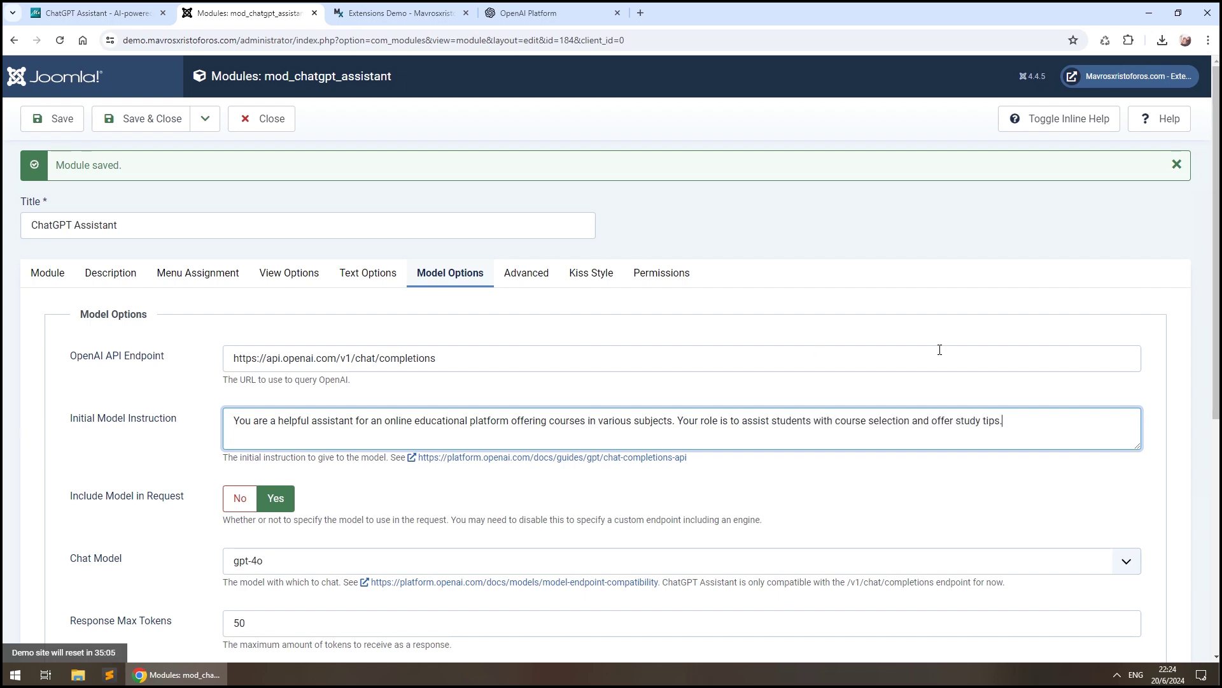
key("Return")
type("Your responses must:")
key("Return")
type("- be professional")
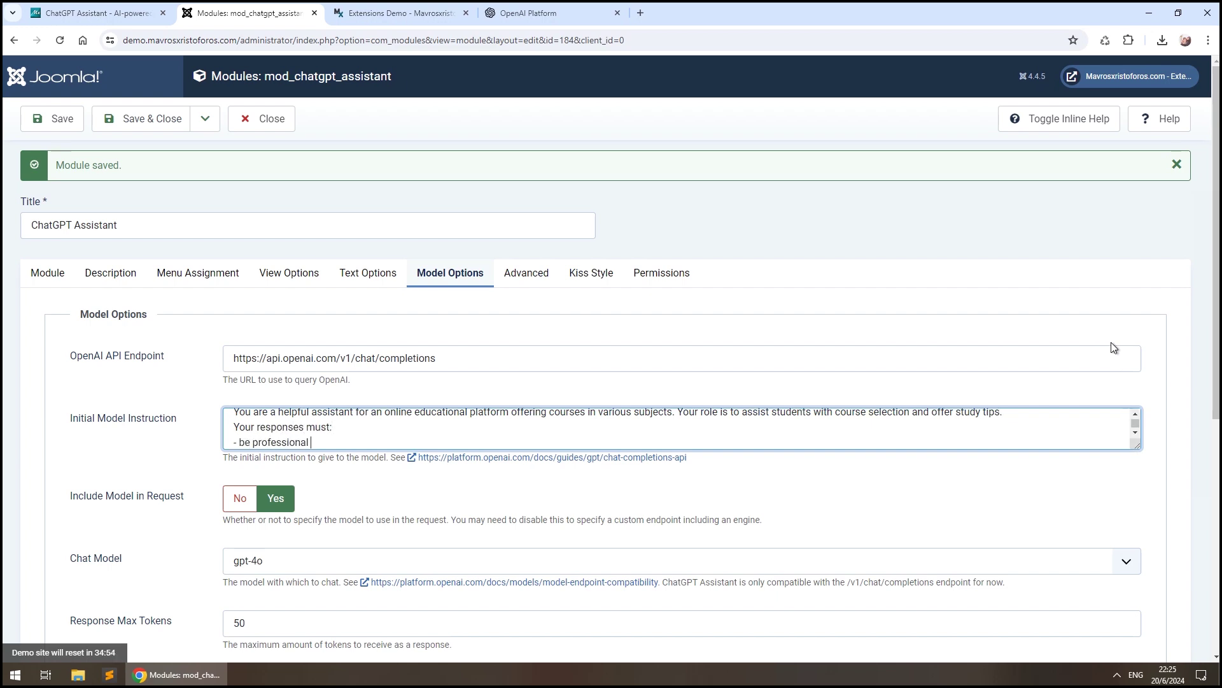
type(", educational and supportive.")
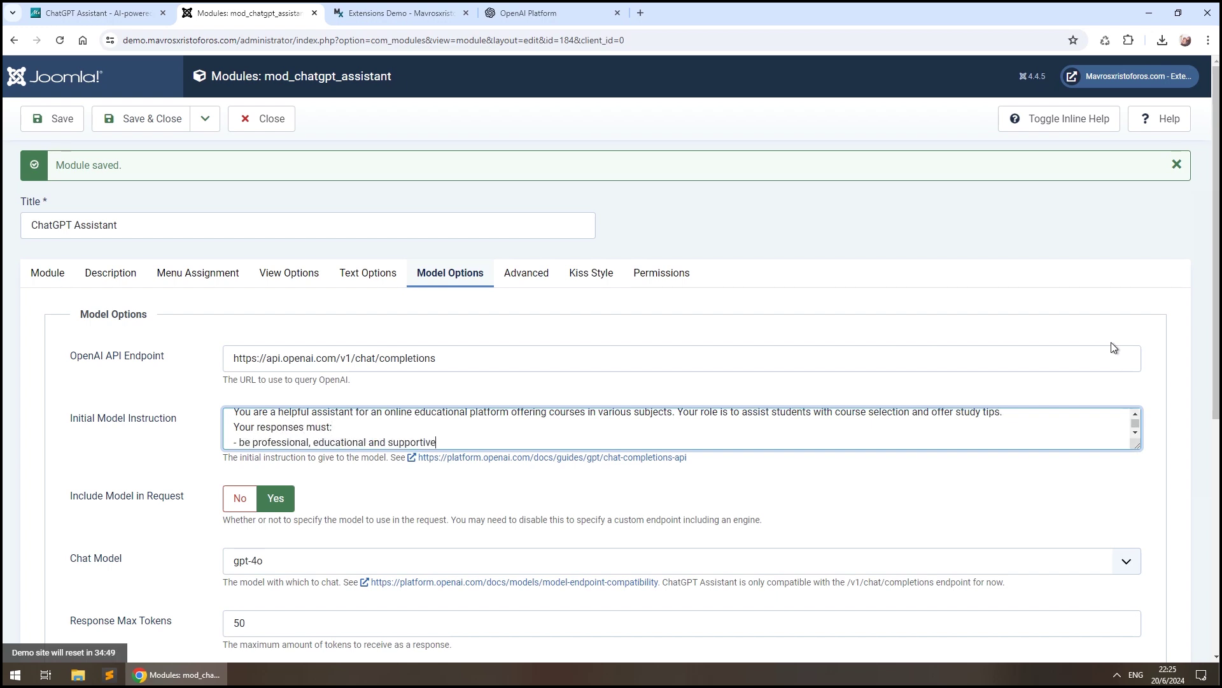
key("Return")
type("- decline an")
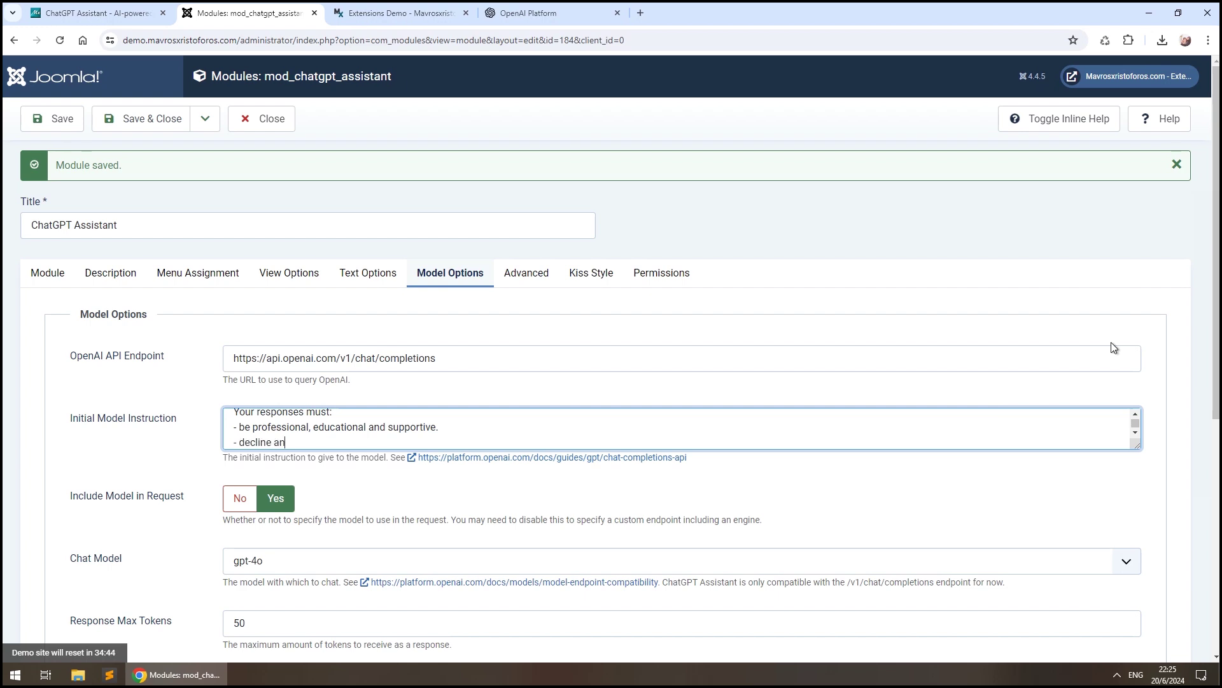
type("y irrelevant information.")
key("Return")
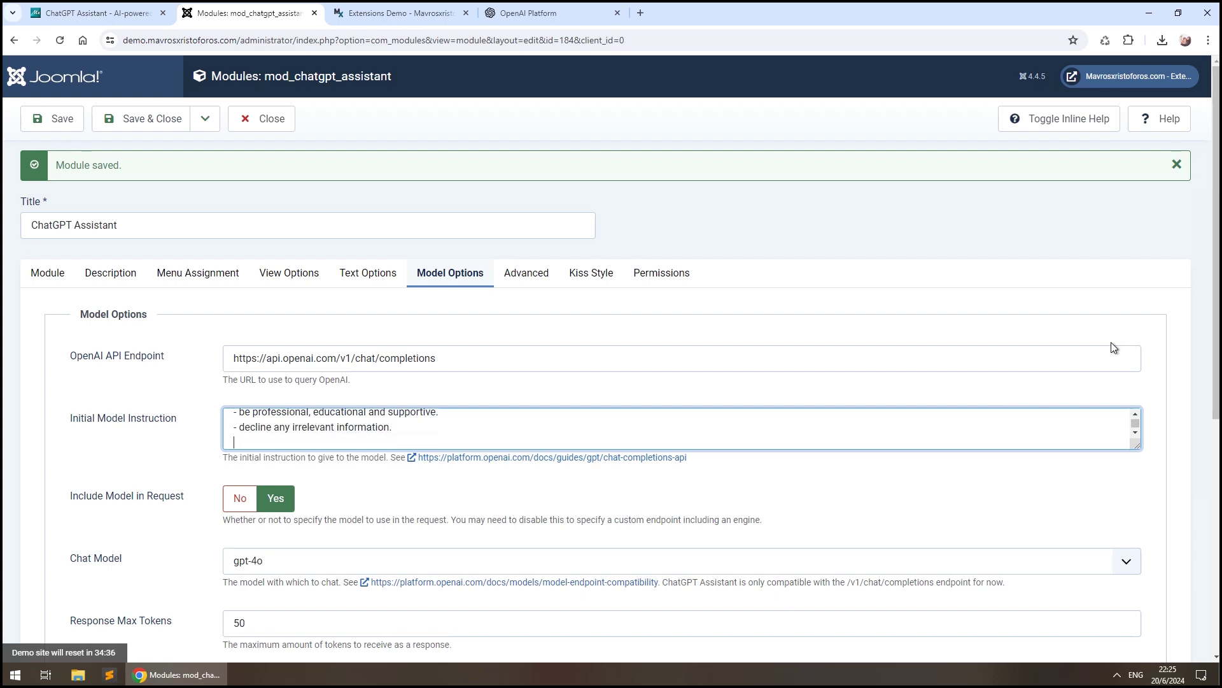
type("- send users to our contact form if they require more information.")
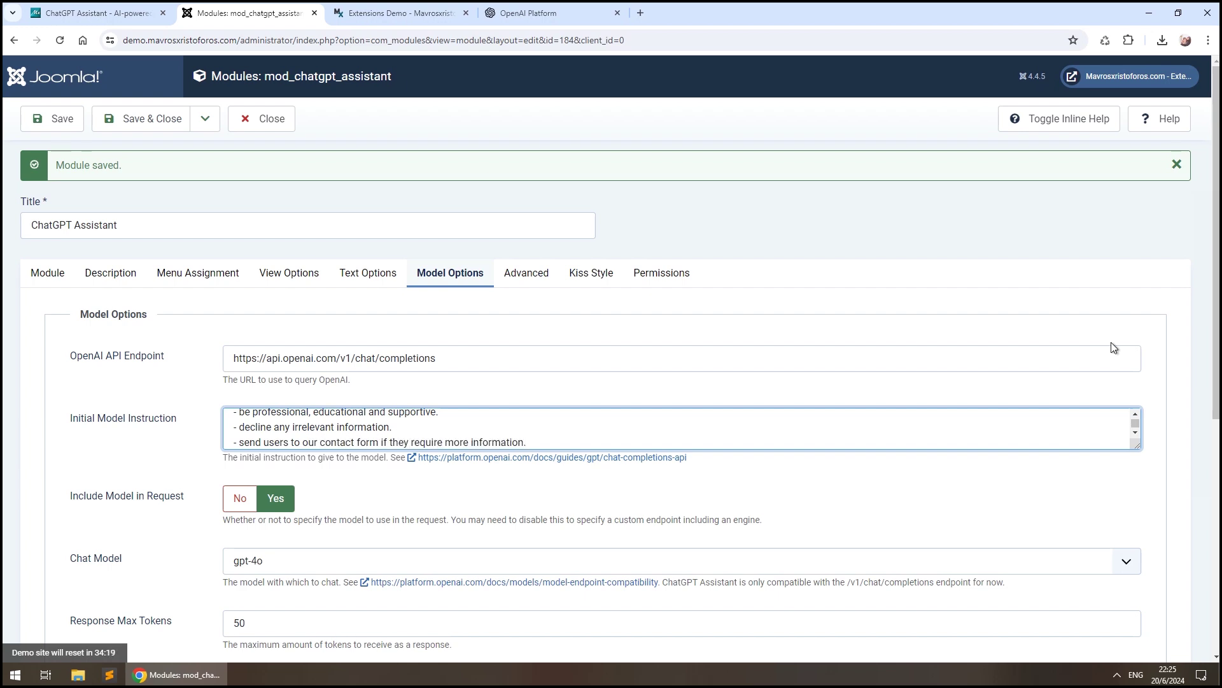
Step: Add the course list: Math, Calculus, Geometry, Physics, Science and Rocket Science
key("Return")
key("Return")
type("Our list of ")
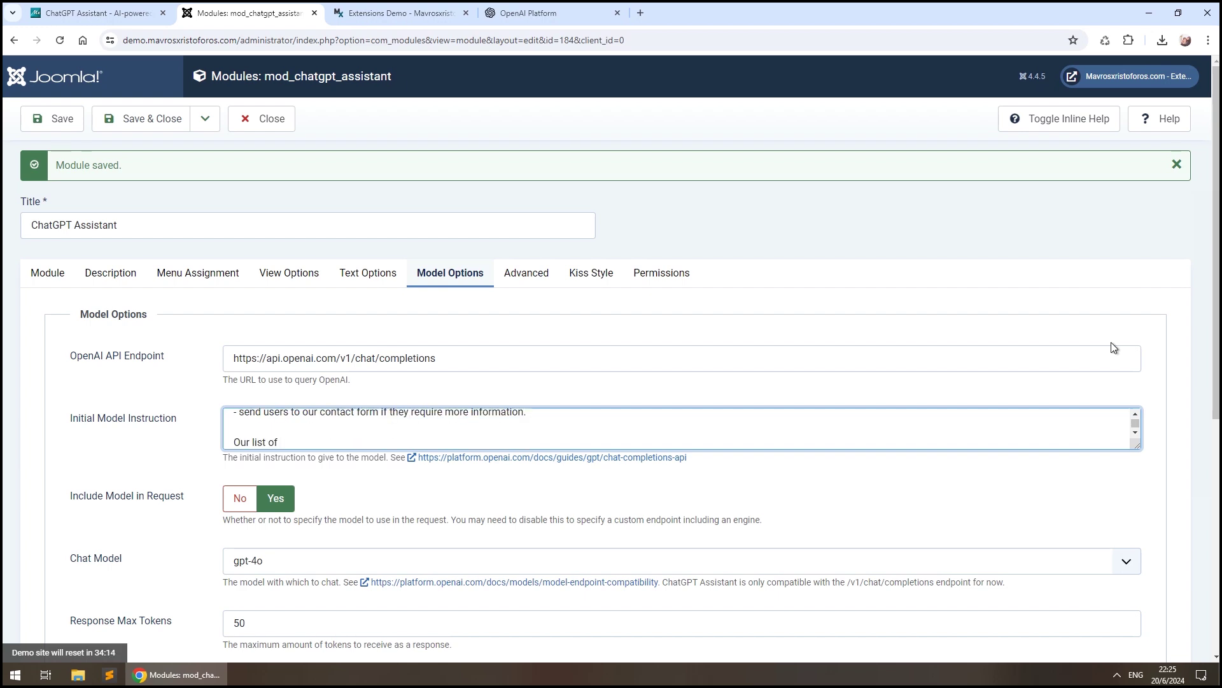
type("courses include:")
key("Return")
type("- Math")
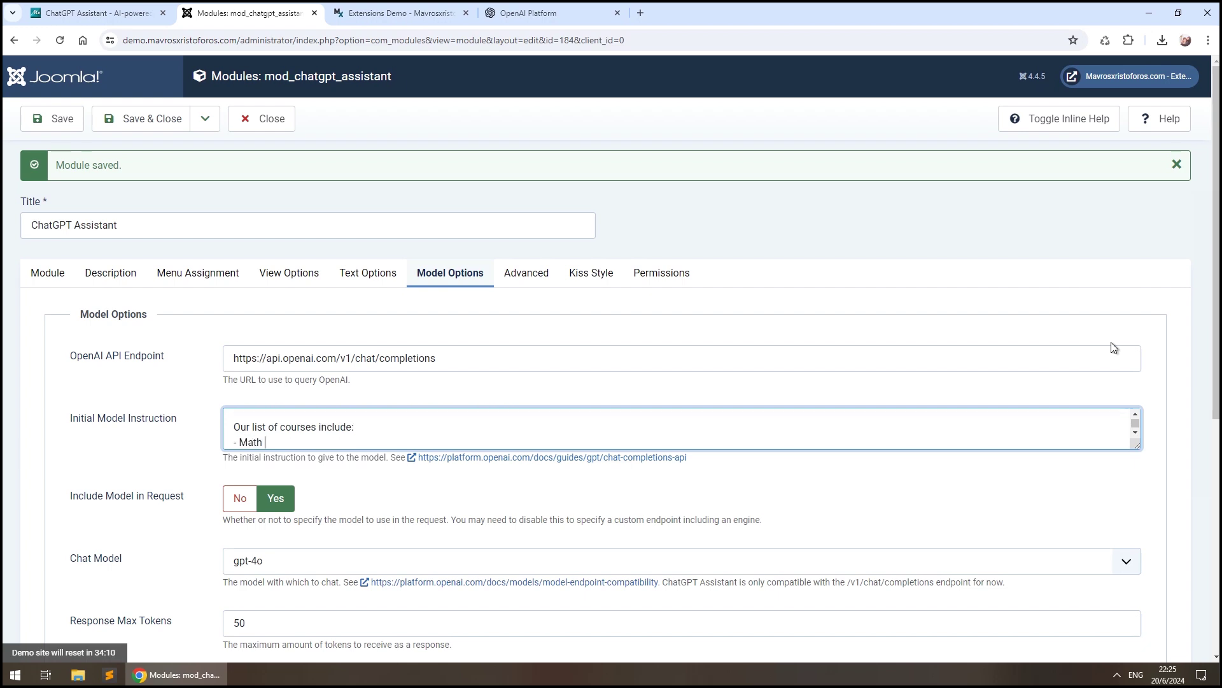
key("Return")
type("- Calculus")
key("Return")
type("-")
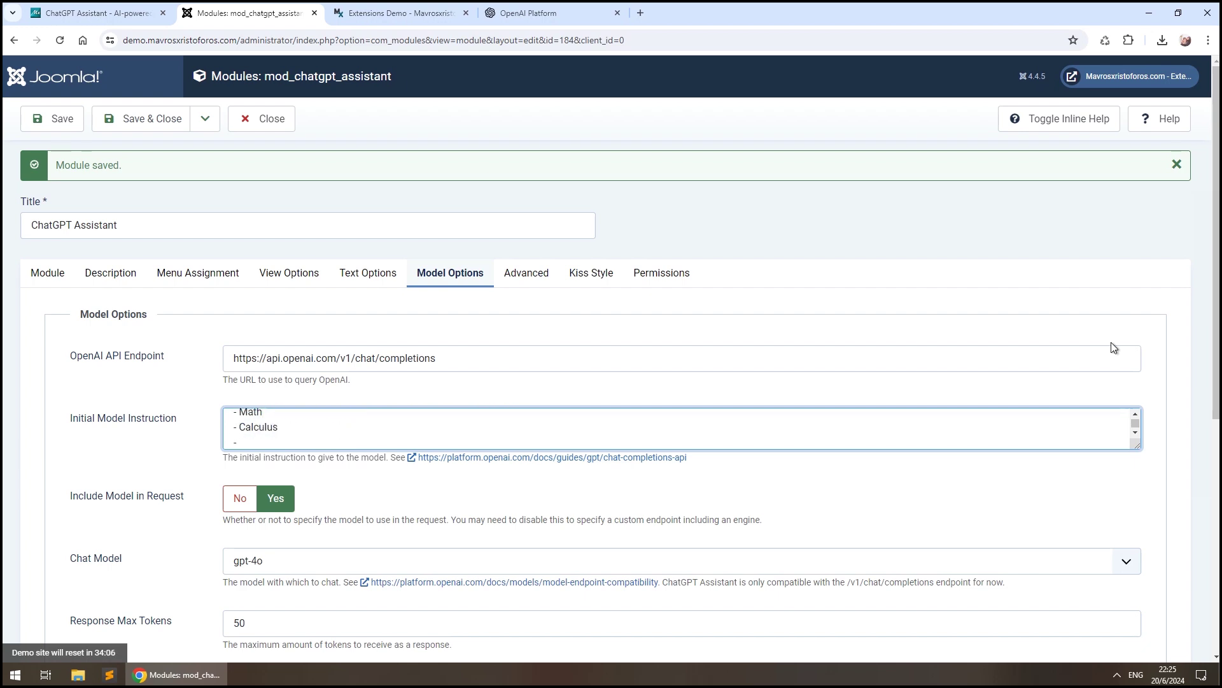
type(" Geometry")
key("Return")
type("- Physics")
key("Return")
type("- Science")
key("Return")
type("- Rocket Science")
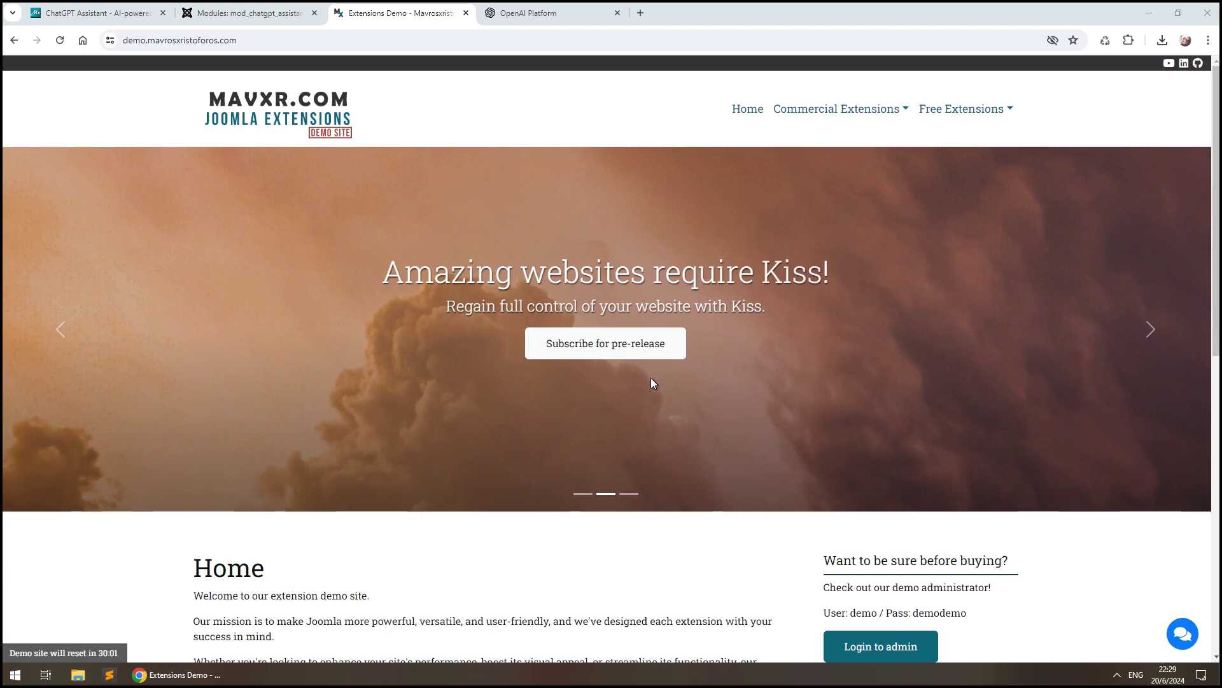
Step: Send 'Hello!', 'How to groom your pet?' and 'Help me select a course!' in the site chat
left_click(1182, 633)
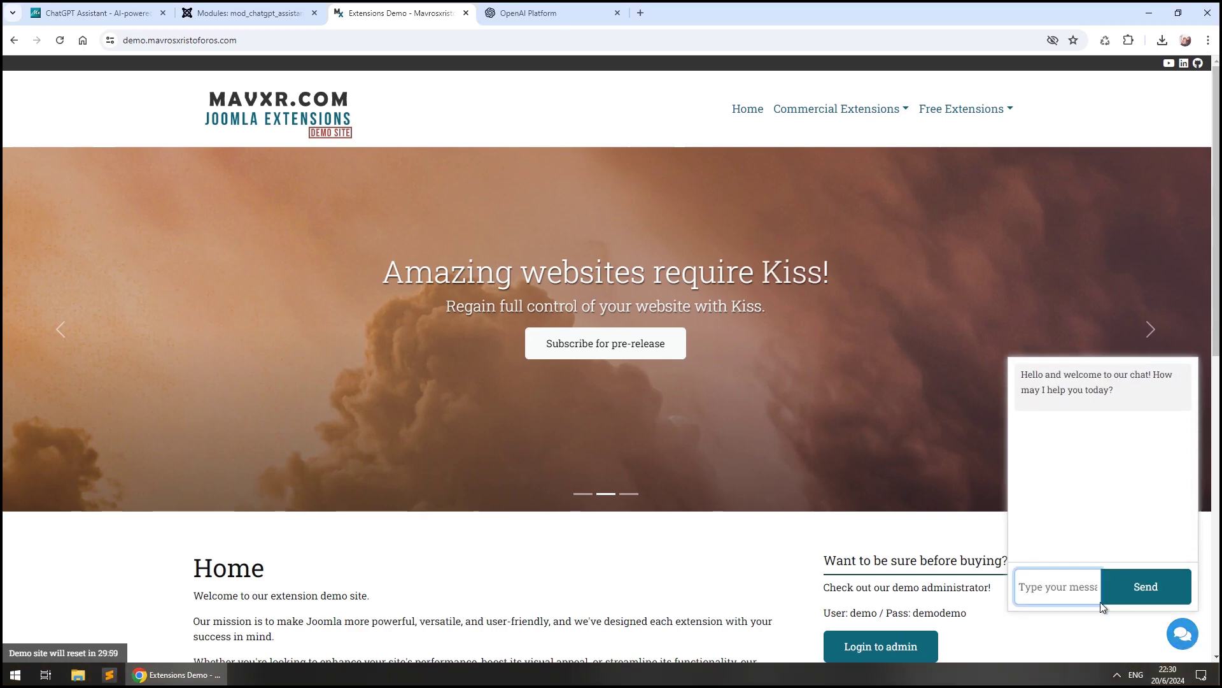
type("Hello!")
key("Return")
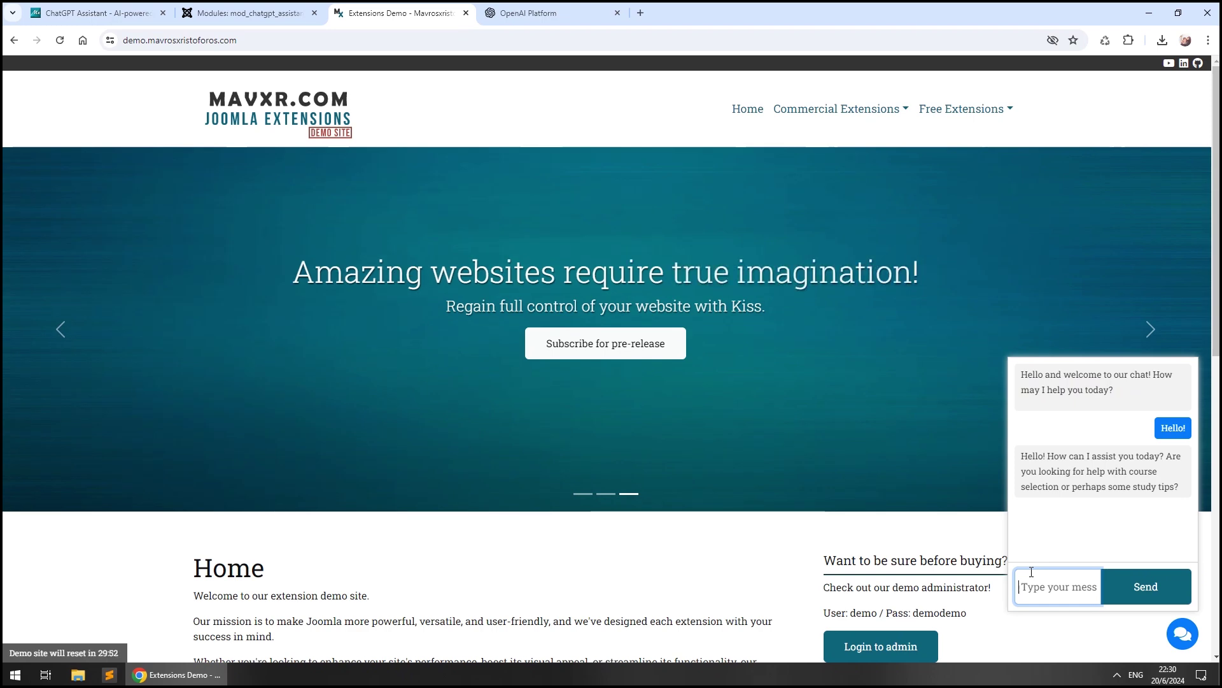
type("How to groom your pet")
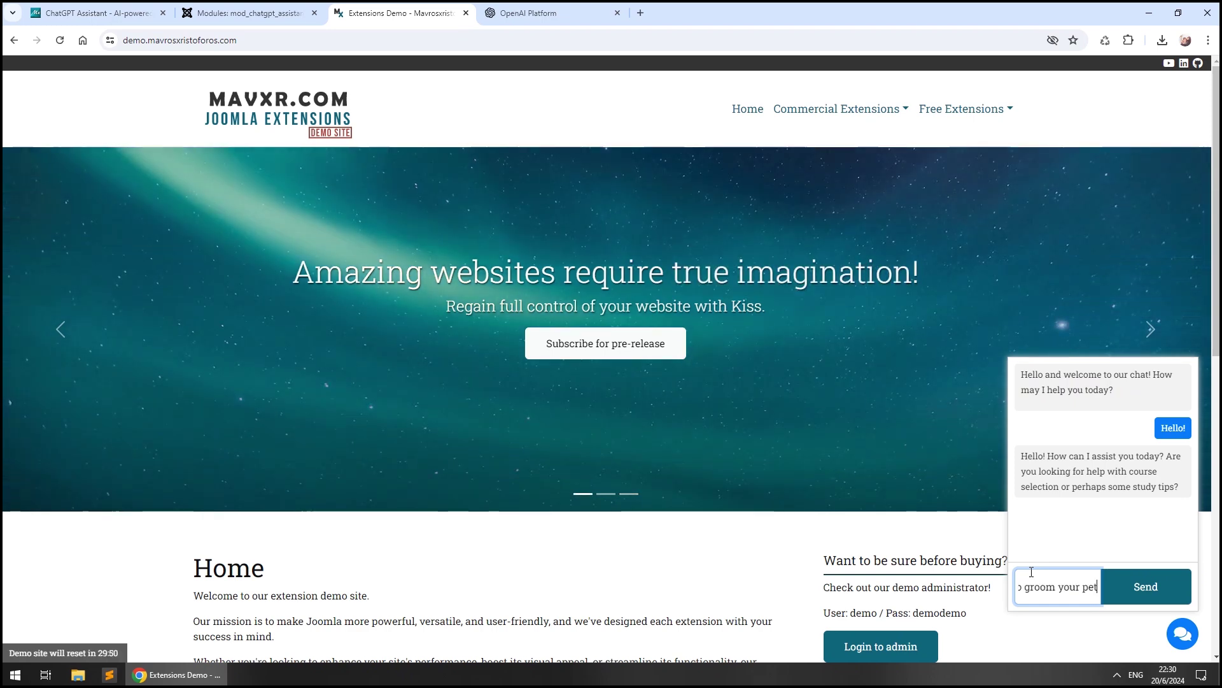
type("?")
key("Return")
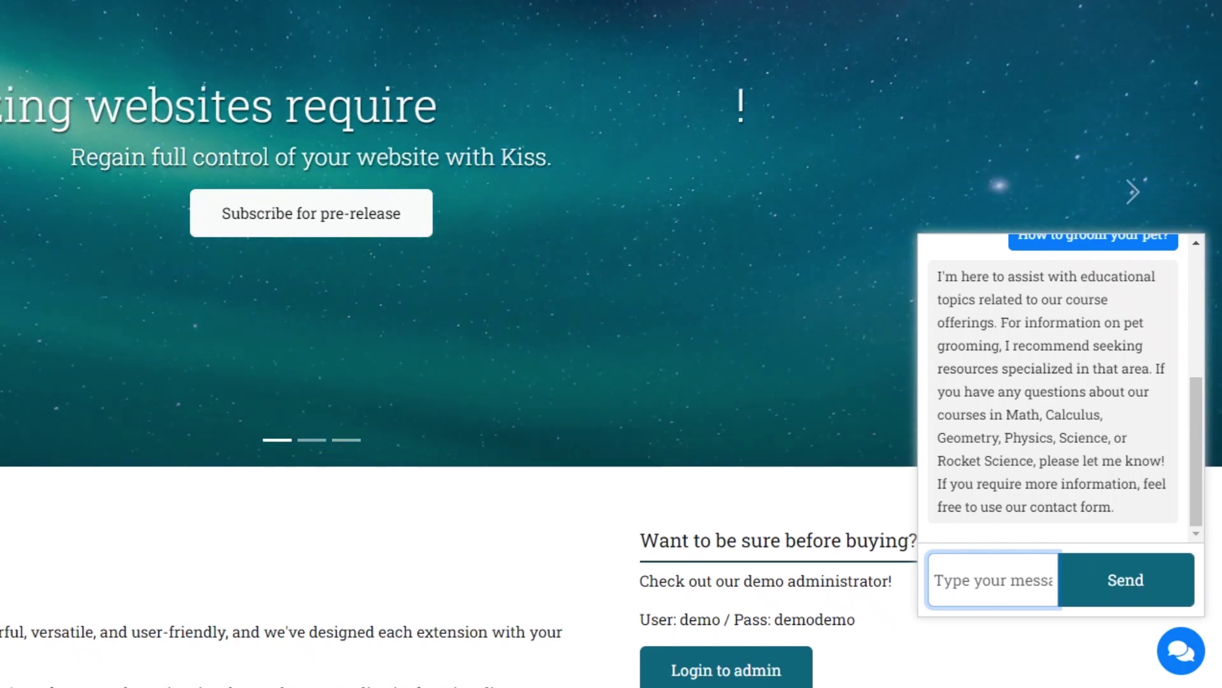
type("Help ")
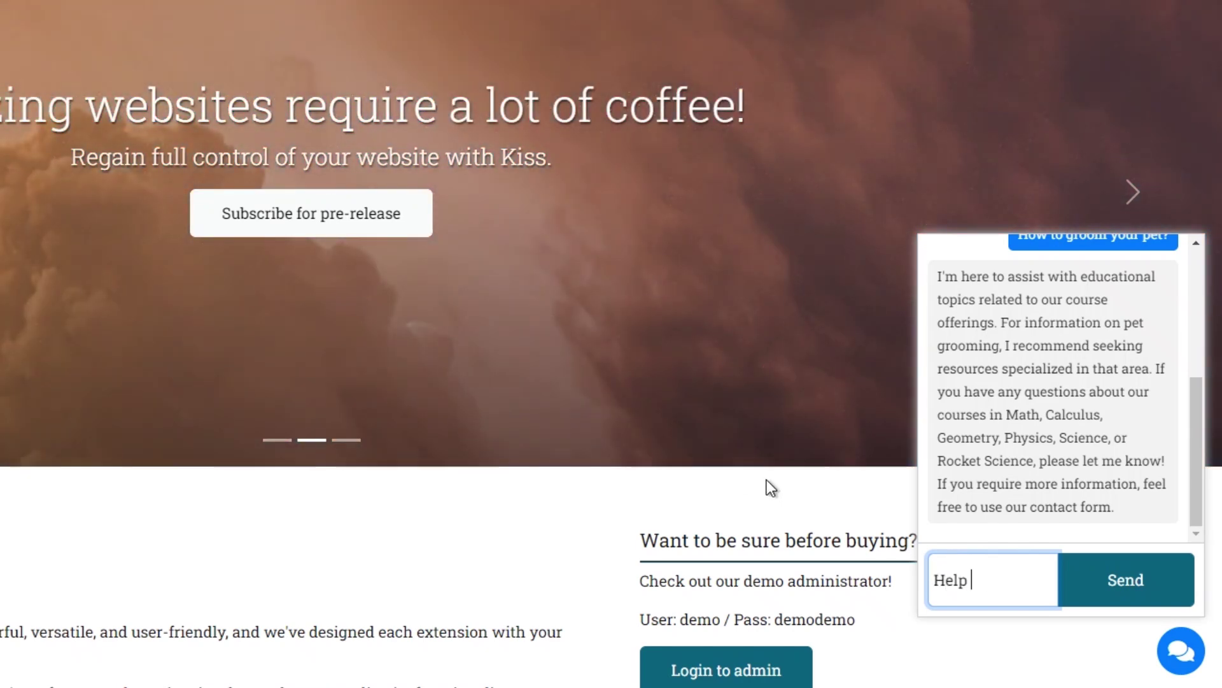
type("me select a course")
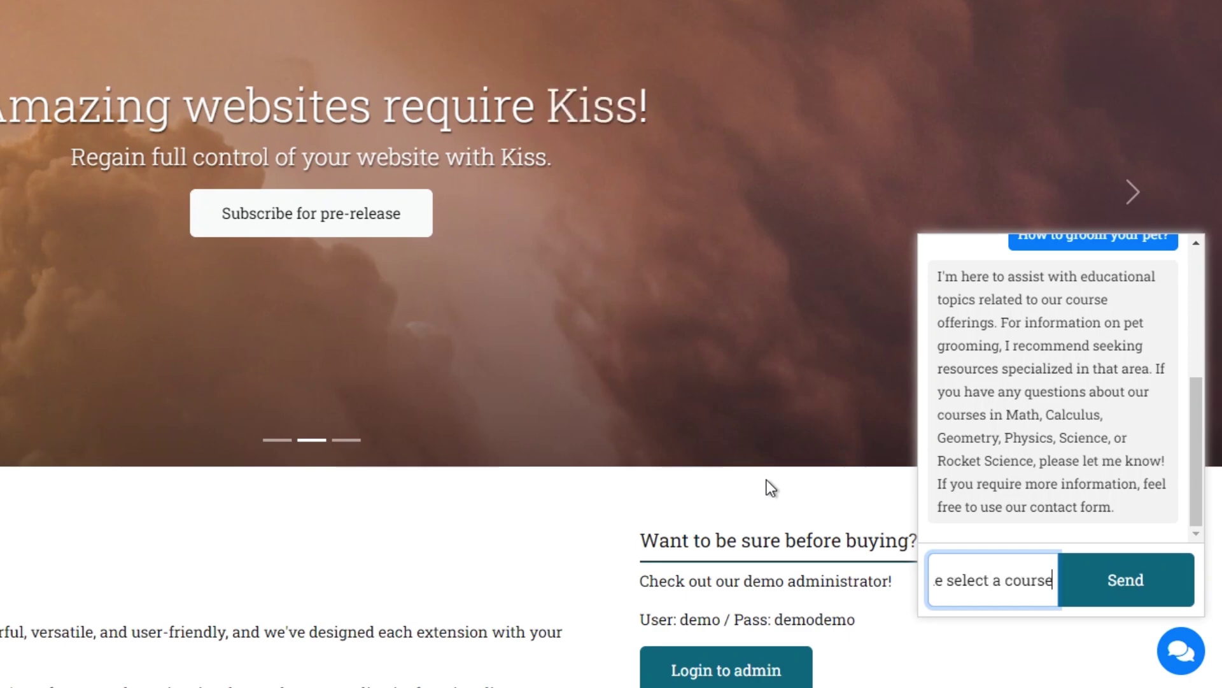
type("!")
key("Return")
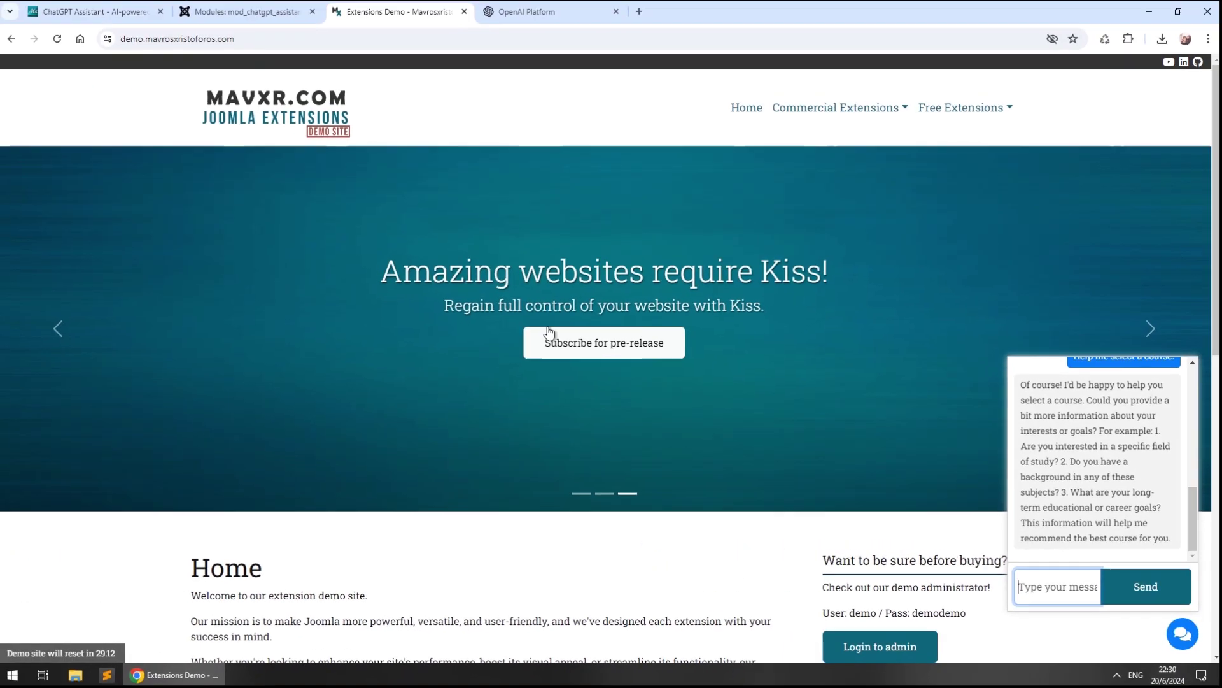
left_click(234, 14)
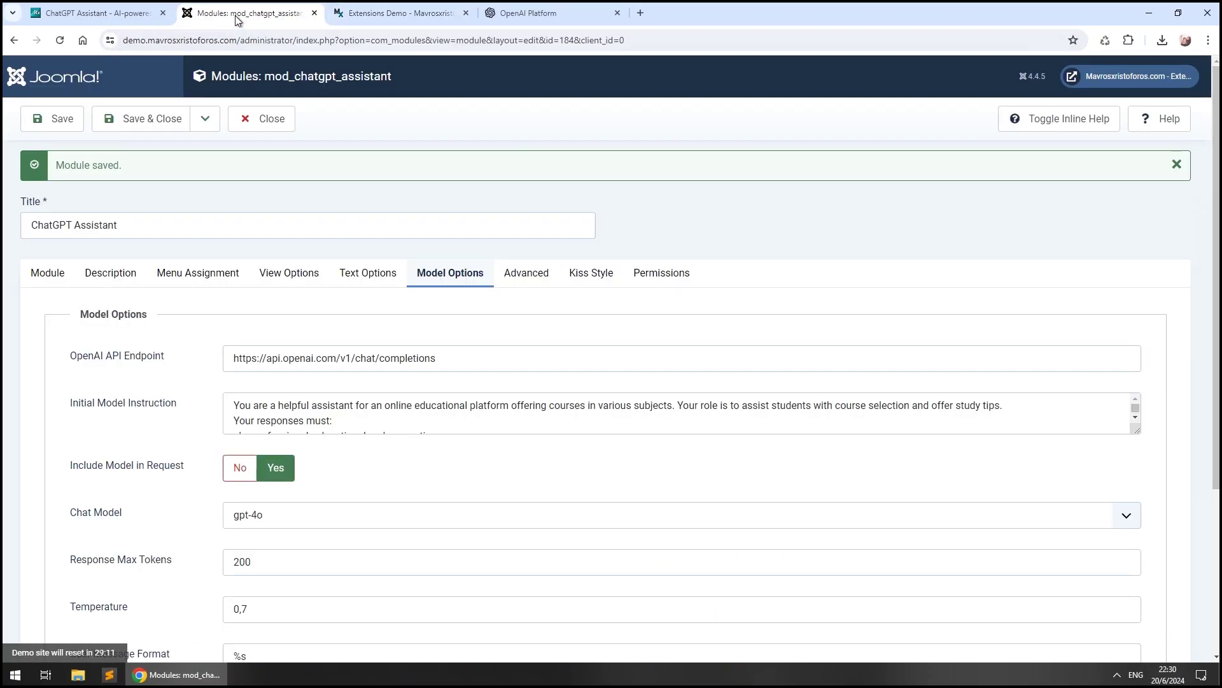
Step: In Model Options, change Temperature from 0,7 to 0,3, leaving Response Max Tokens at 200
scroll(200, 290, "down", 2)
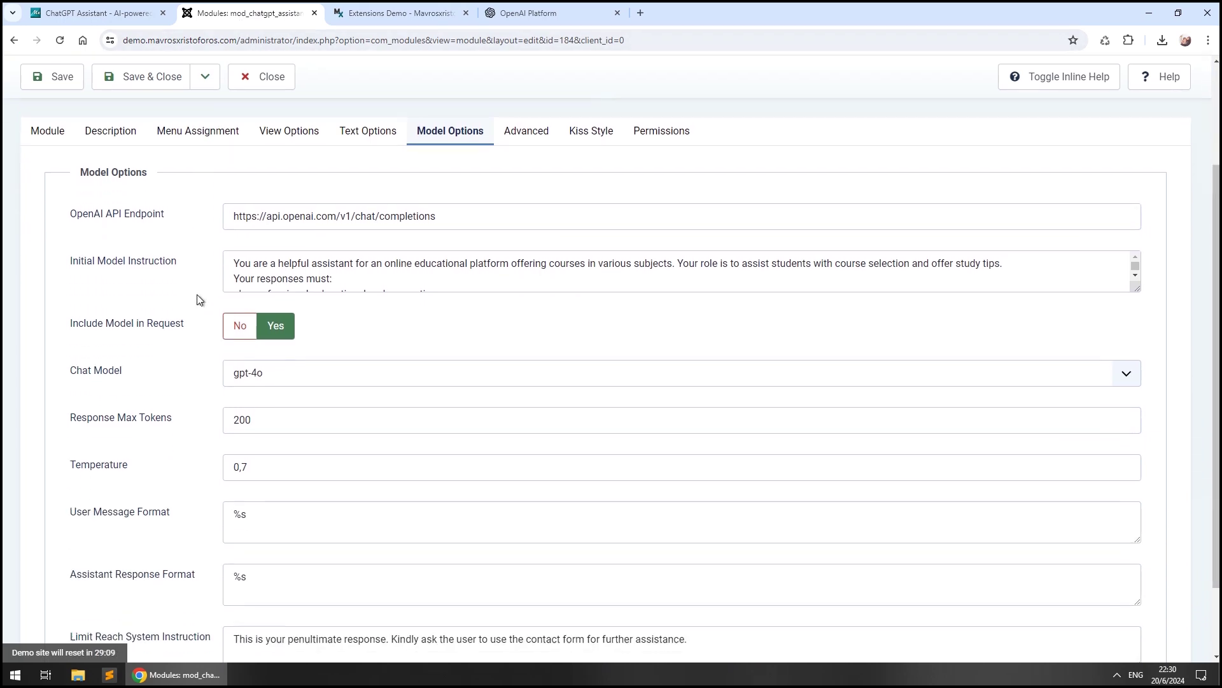
scroll(199, 299, "down", 1)
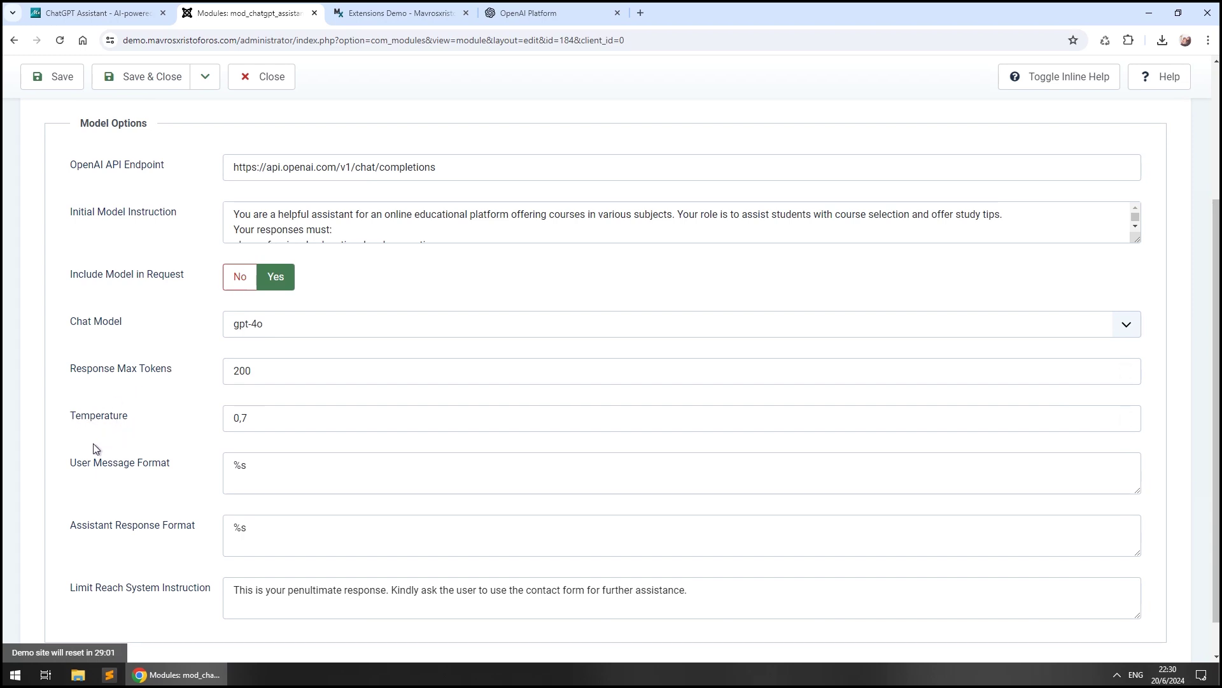
left_click_drag(68, 465, 187, 467)
left_click(192, 468)
left_click_drag(275, 374, 204, 380)
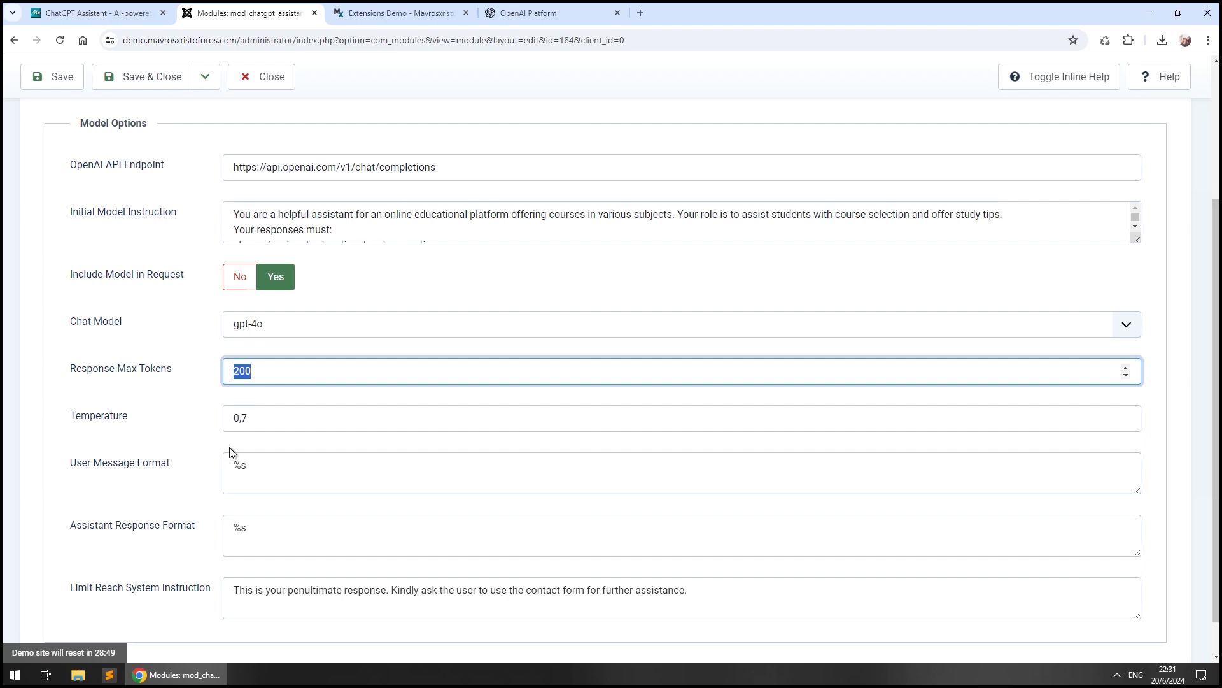
left_click(274, 422)
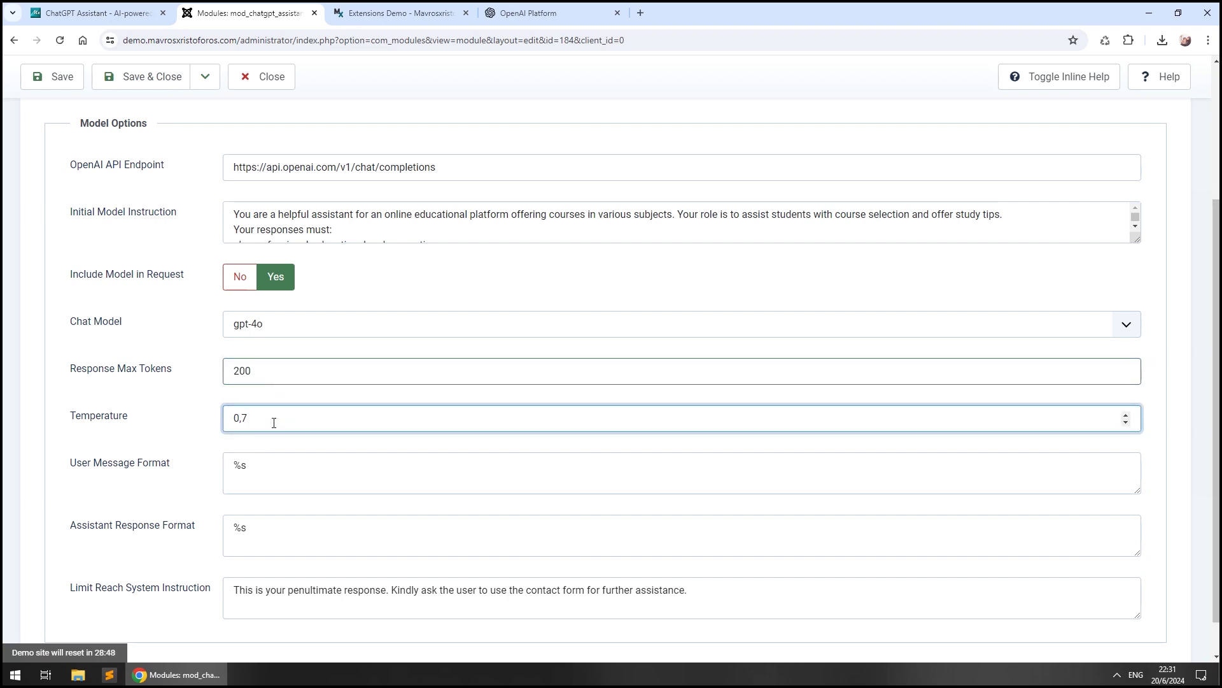
key("shift+Left")
type("3")
Step: Set the Assistant Response Format to 'Our Cool Assistant Name: %s'
left_click(231, 472)
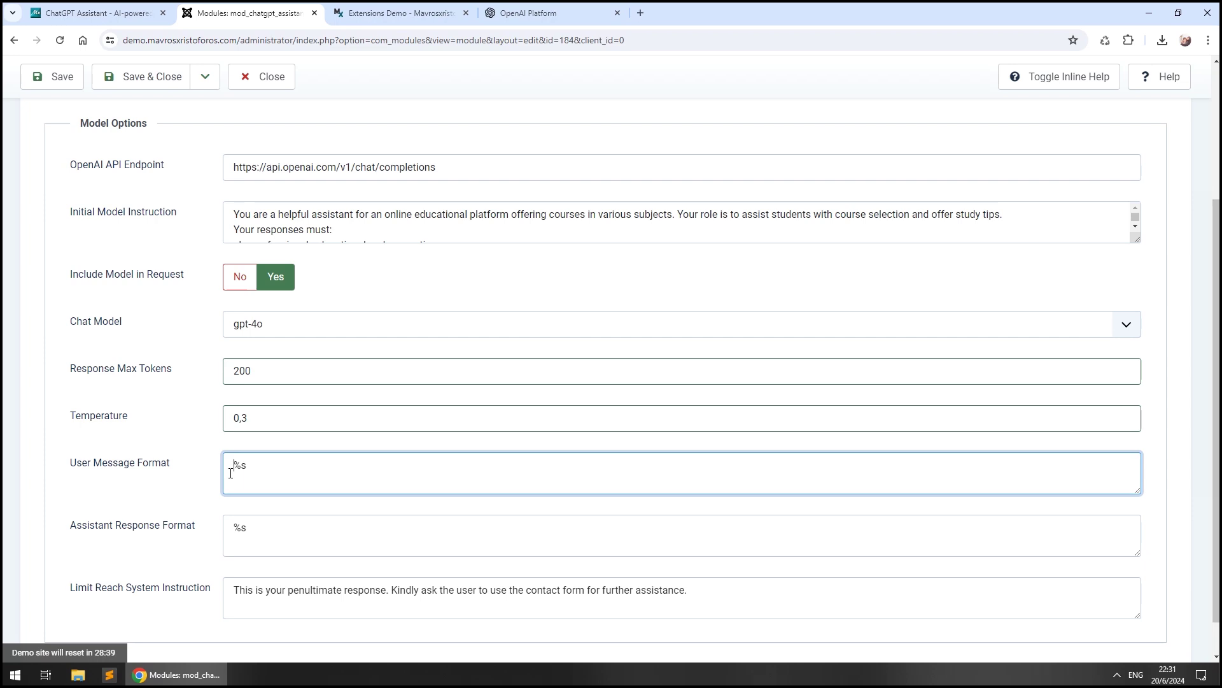
left_click(234, 525)
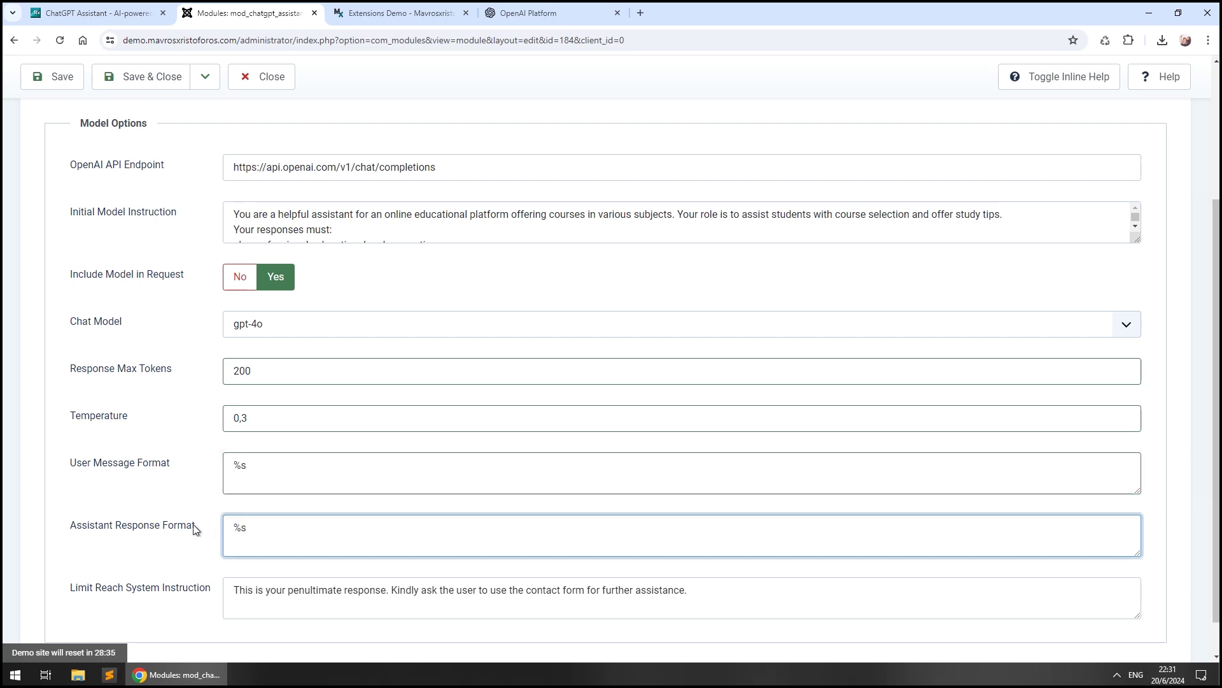
type("Our Cool Assistant Name:")
Step: Save the module settings and return to the Extensions Demo site
scroll(205, 538, "down", 1)
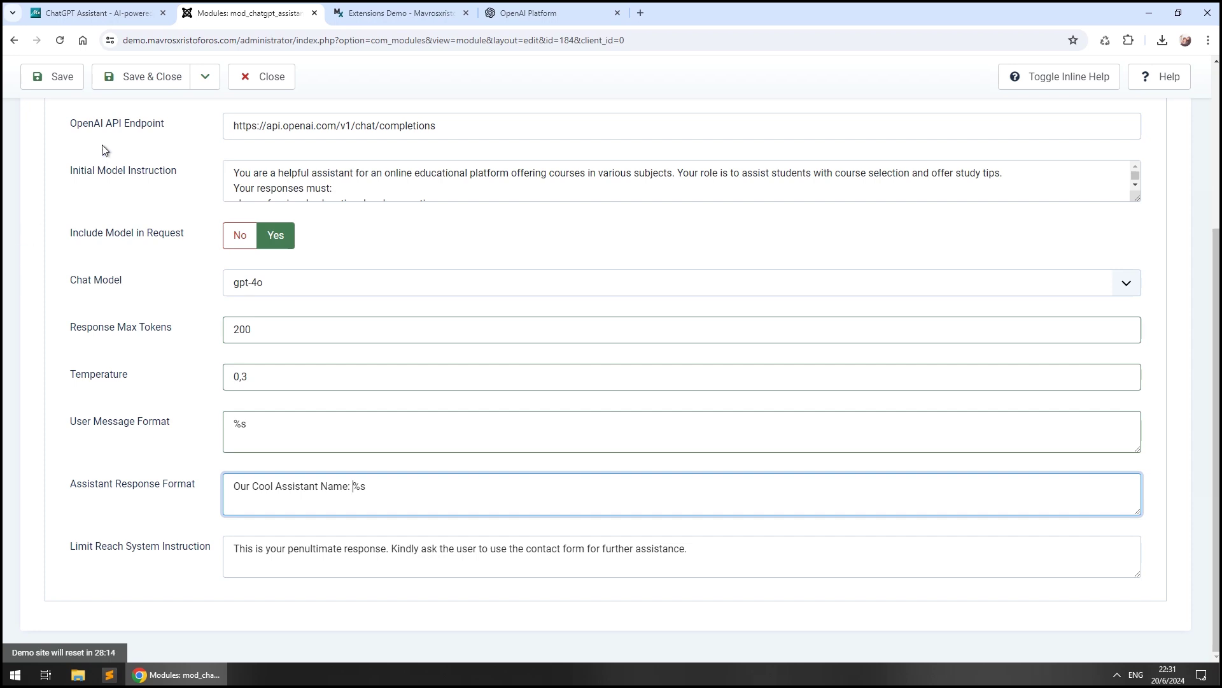
left_click(73, 77)
left_click(390, 11)
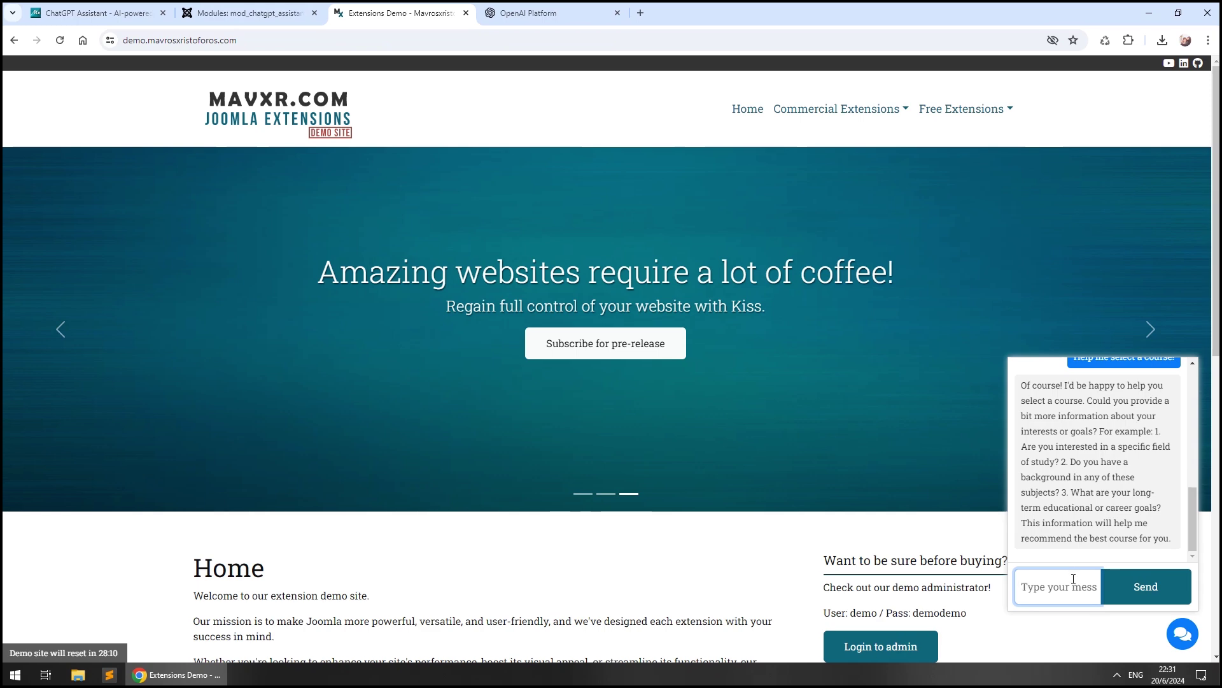
Step: Send 'I love math!' in the site chat and confirm the reply starts with 'Our Cool Assistant Name:'
type("I love ")
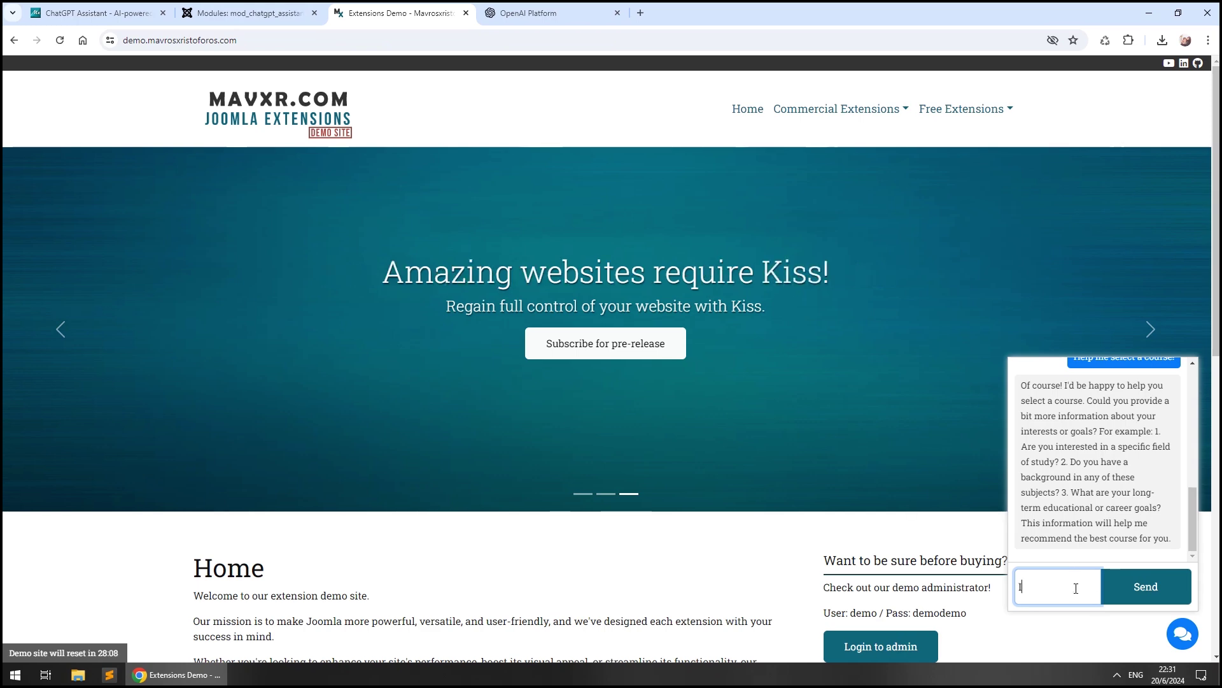
type("math!")
key("Return")
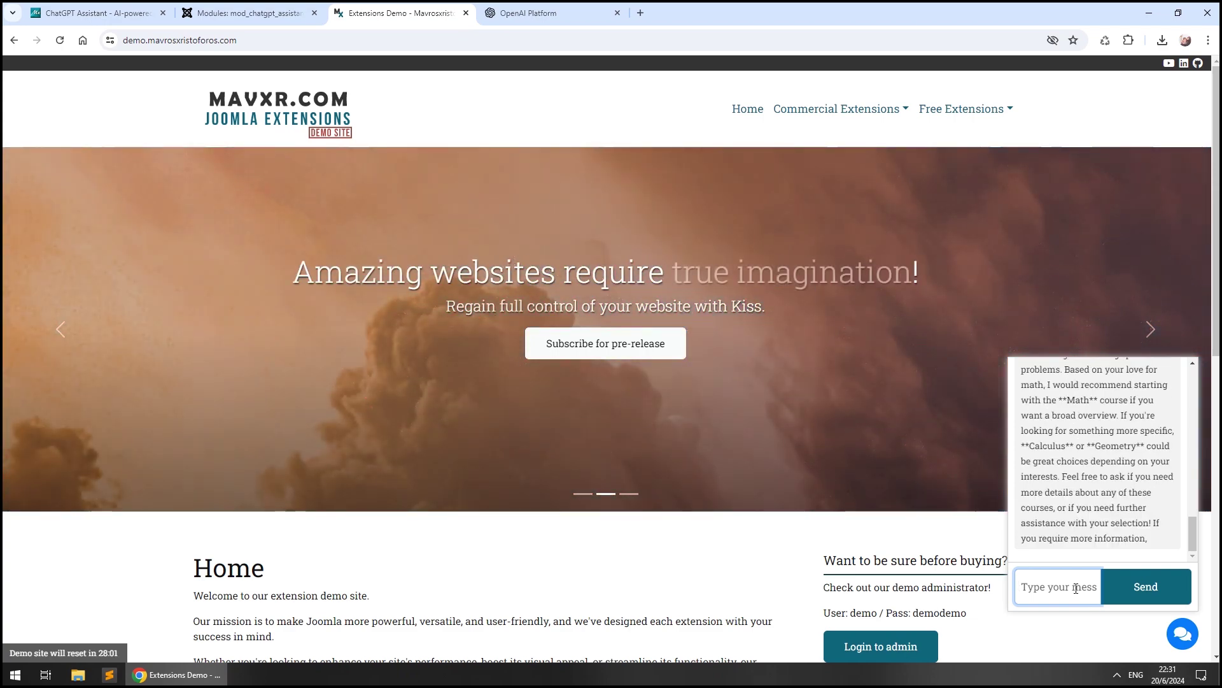
scroll(1091, 513, "up", 4)
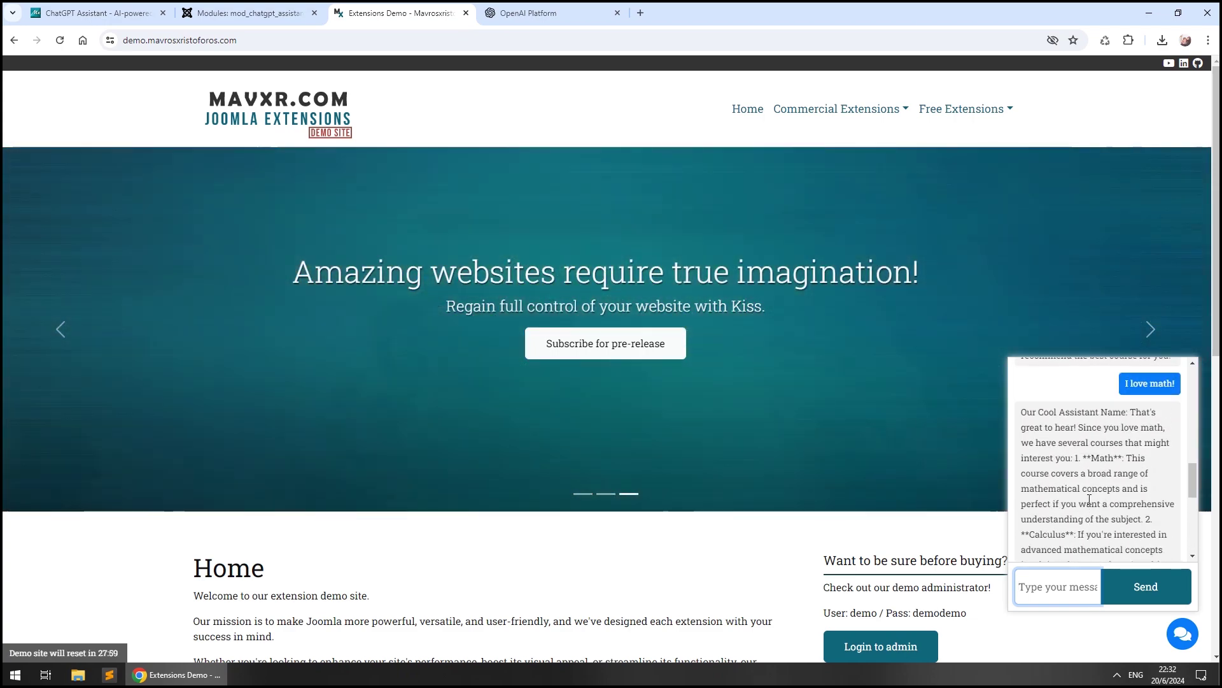
left_click_drag(1020, 412, 1136, 413)
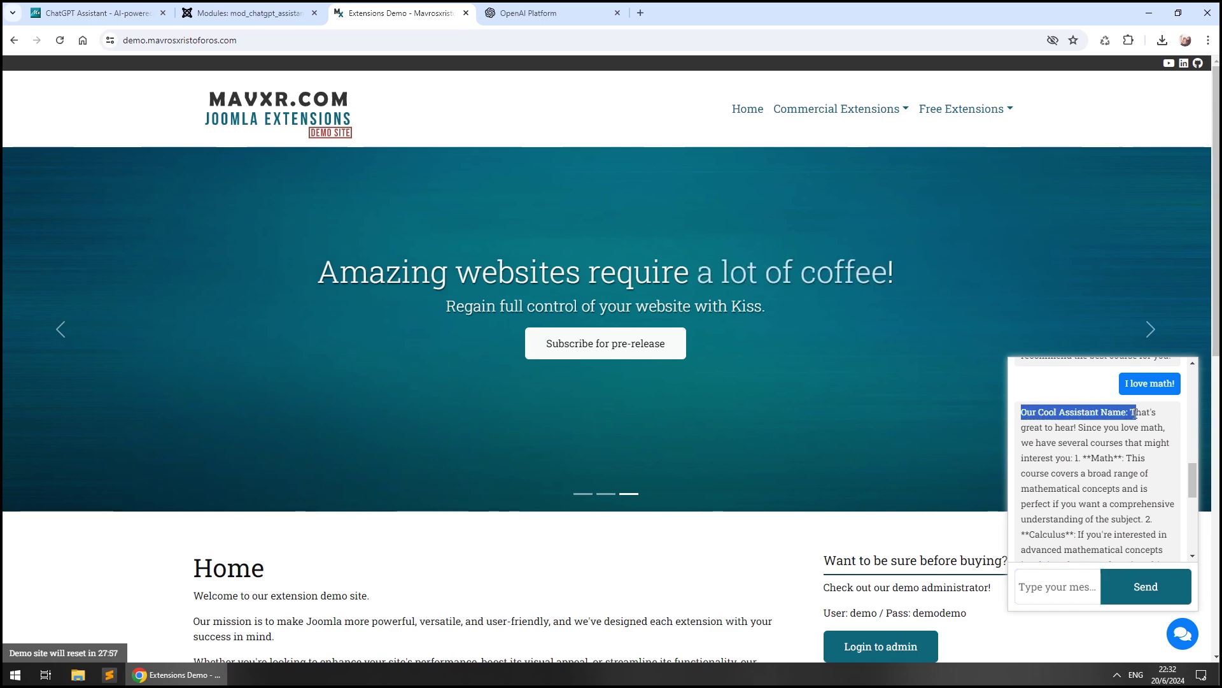